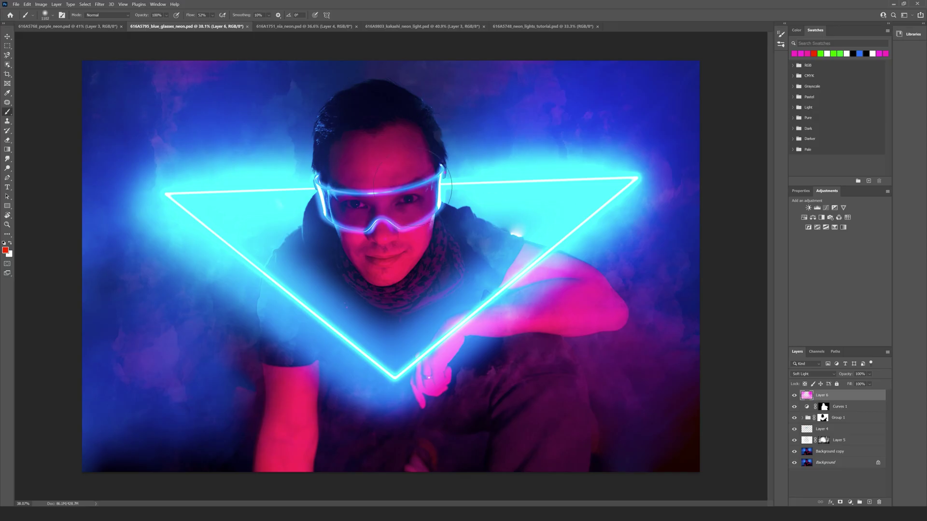
Step: Switch through the open documents to 616A5748_neon_lights_tutorial.psd, the pink-masked man photo
left_click(320, 27)
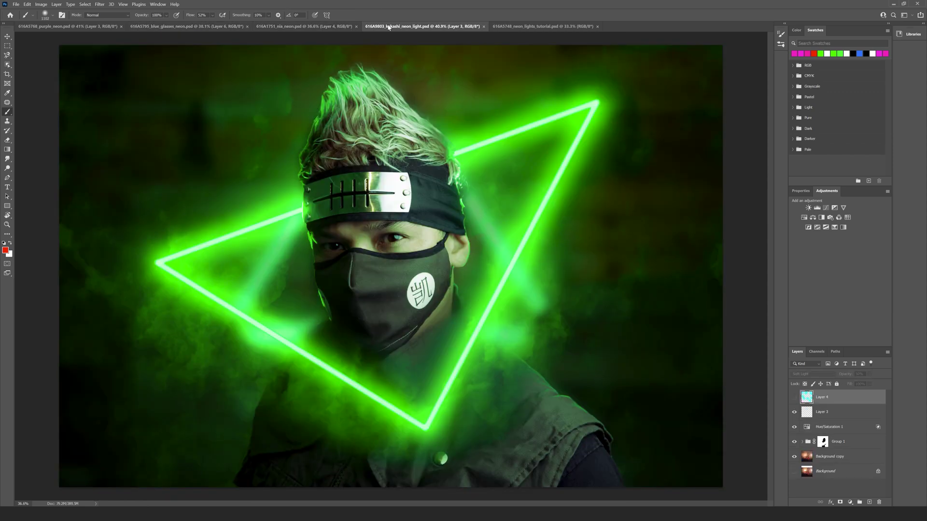
left_click(404, 26)
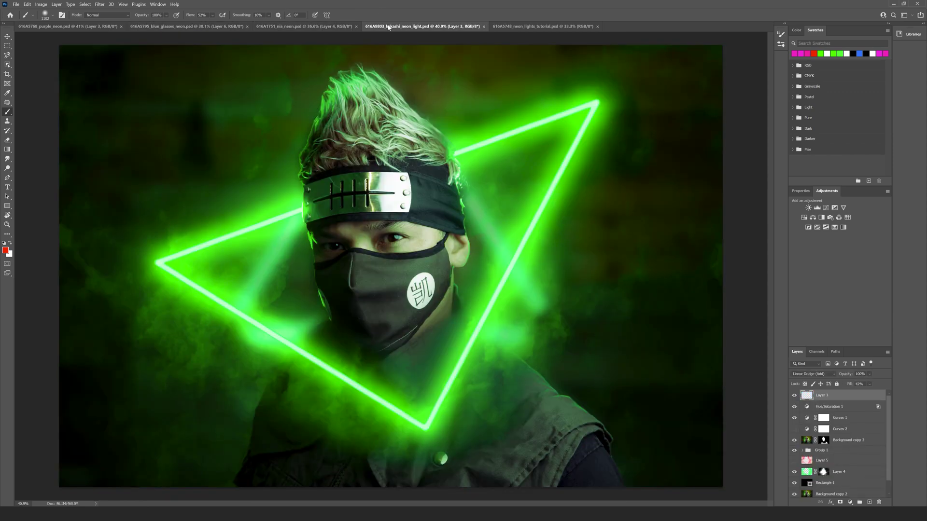
left_click(543, 27)
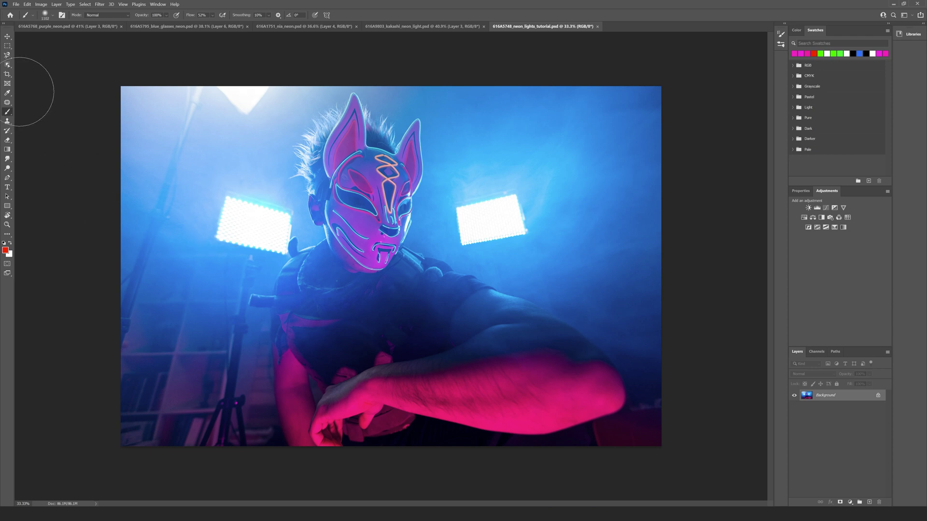
Step: With the Patch Tool, replace the right light panel with clean sky
left_click(7, 102)
right_click(8, 105)
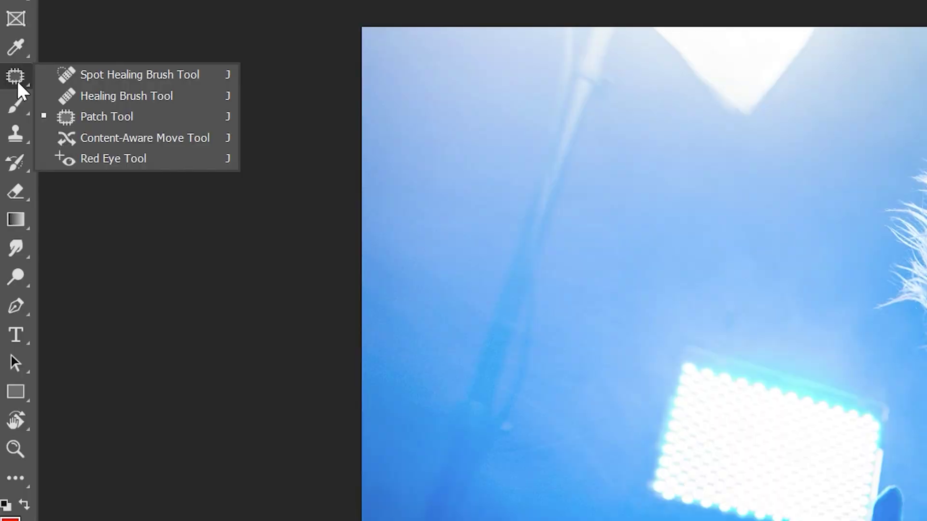
left_click(118, 127)
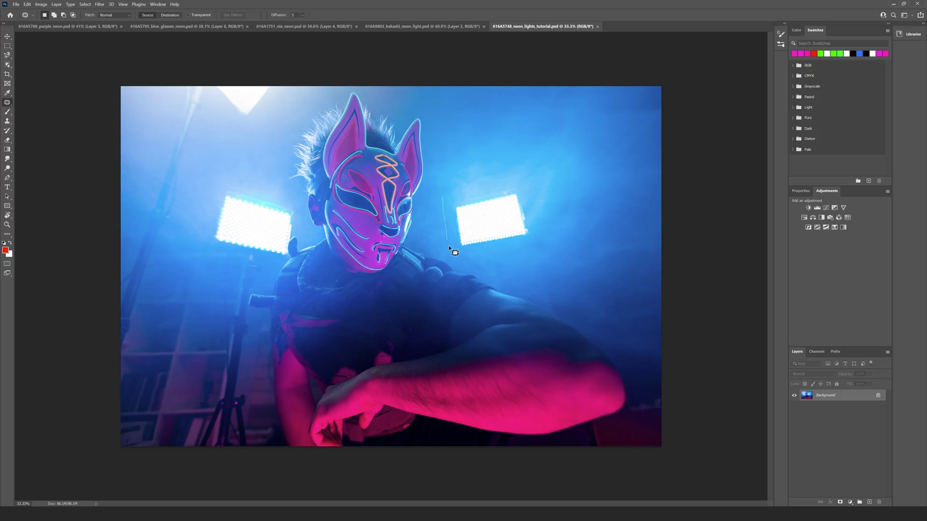
mouse_move(449, 248)
left_mouse_down()
mouse_move(503, 253)
mouse_move(534, 223)
mouse_move(473, 181)
mouse_move(454, 185)
left_mouse_up()
mouse_move(497, 228)
left_mouse_down()
mouse_move(490, 215)
mouse_move(506, 202)
mouse_move(599, 153)
left_mouse_up()
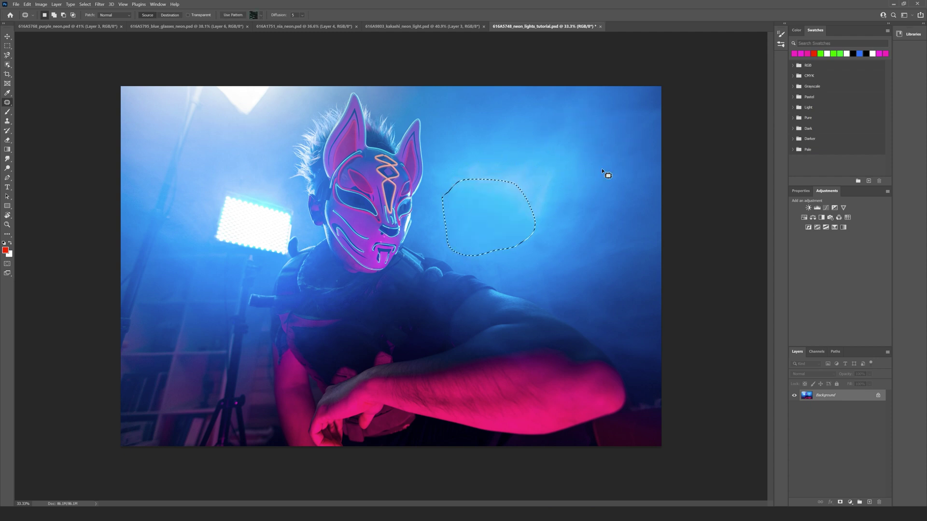
key("ctrl+d")
Step: Patch out the top-left area and the left light panel with sky
mouse_move(107, 107)
left_mouse_down()
mouse_move(150, 148)
mouse_move(212, 180)
mouse_move(275, 130)
mouse_move(297, 65)
mouse_move(133, 59)
mouse_move(122, 97)
left_mouse_up()
mouse_move(180, 124)
left_mouse_down()
mouse_move(561, 167)
mouse_move(528, 140)
left_mouse_up()
key("ctrl+d")
mouse_move(222, 190)
left_mouse_down()
mouse_move(217, 250)
mouse_move(268, 259)
mouse_move(301, 235)
mouse_move(258, 201)
mouse_move(222, 191)
left_mouse_up()
left_click_drag(243, 232, 564, 221)
key("ctrl+d")
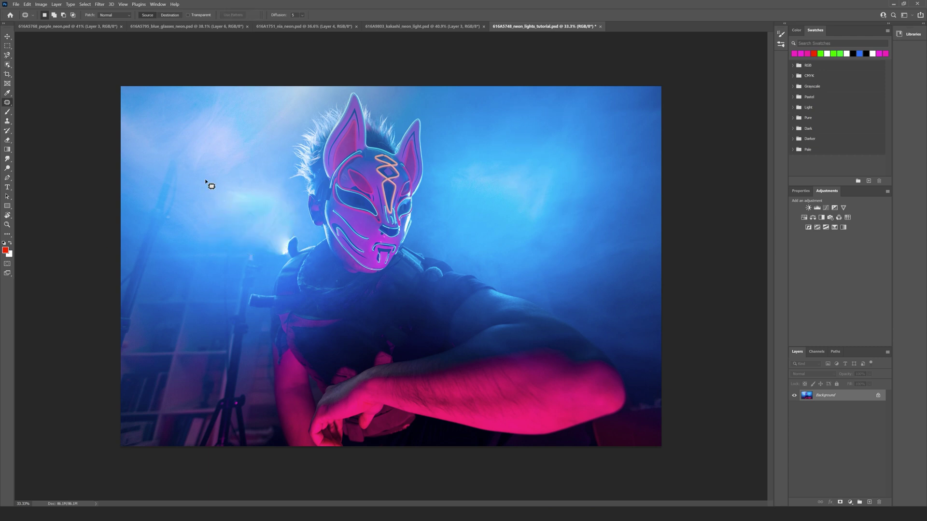
Step: Replace the cluttered left background areas with clean right-side sky
mouse_move(146, 138)
left_mouse_down()
mouse_move(164, 140)
mouse_move(198, 160)
mouse_move(181, 248)
mouse_move(151, 316)
left_mouse_up()
mouse_move(116, 344)
left_mouse_down()
mouse_move(106, 140)
mouse_move(146, 138)
left_mouse_up()
mouse_move(152, 205)
left_mouse_down()
mouse_move(572, 147)
mouse_move(594, 167)
left_mouse_up()
key("ctrl+d")
mouse_move(238, 250)
left_mouse_down()
mouse_move(227, 346)
mouse_move(168, 353)
mouse_move(139, 345)
mouse_move(144, 279)
mouse_move(165, 245)
left_mouse_up()
left_click_drag(198, 332, 140, 344)
key("ctrl+d")
Step: Patch out the light stand, a lower-left area and the dark corner under the arm
left_click_drag(221, 240, 252, 251)
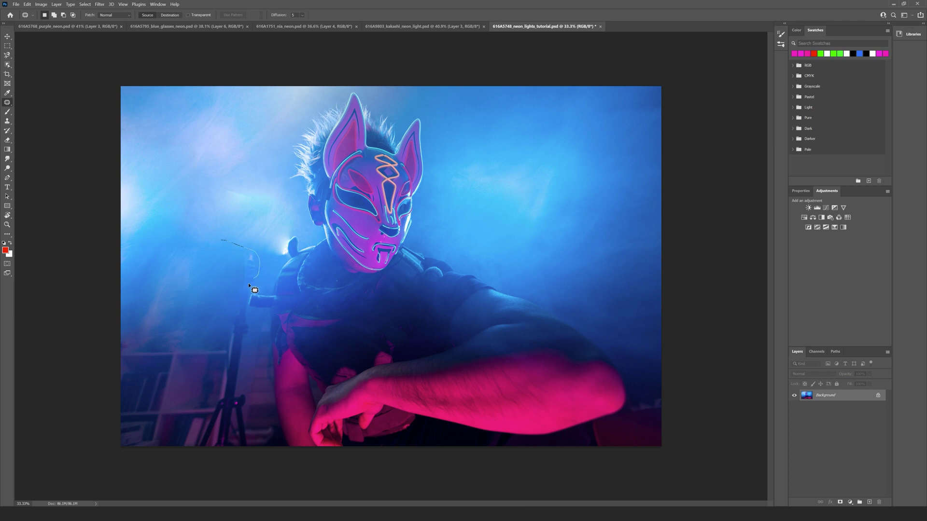
mouse_move(246, 288)
left_mouse_down()
mouse_move(262, 405)
mouse_move(247, 440)
mouse_move(212, 442)
mouse_move(193, 413)
mouse_move(211, 269)
mouse_move(225, 242)
left_mouse_up()
mouse_move(221, 357)
left_mouse_down()
mouse_move(612, 195)
mouse_move(557, 208)
left_mouse_up()
mouse_move(127, 297)
left_mouse_down()
mouse_move(115, 458)
mouse_move(126, 297)
left_mouse_up()
left_click_drag(169, 376, 556, 188)
mouse_move(661, 399)
left_mouse_down()
mouse_move(637, 407)
mouse_move(603, 446)
left_mouse_up()
mouse_move(627, 424)
left_mouse_down()
mouse_move(604, 224)
mouse_move(641, 317)
left_mouse_up()
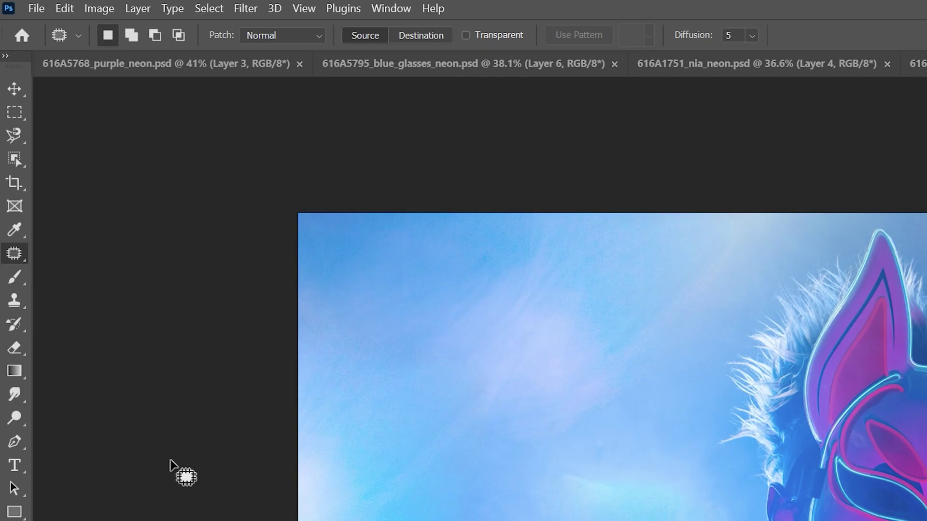
Step: Set the brush to 100% hardness and 37 px, undoing the red test stroke
left_click(19, 279)
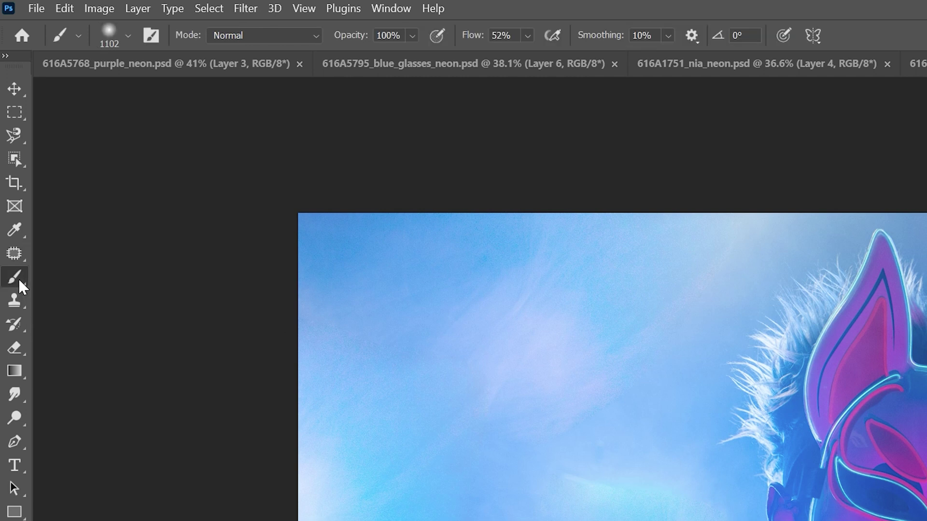
left_click(128, 37)
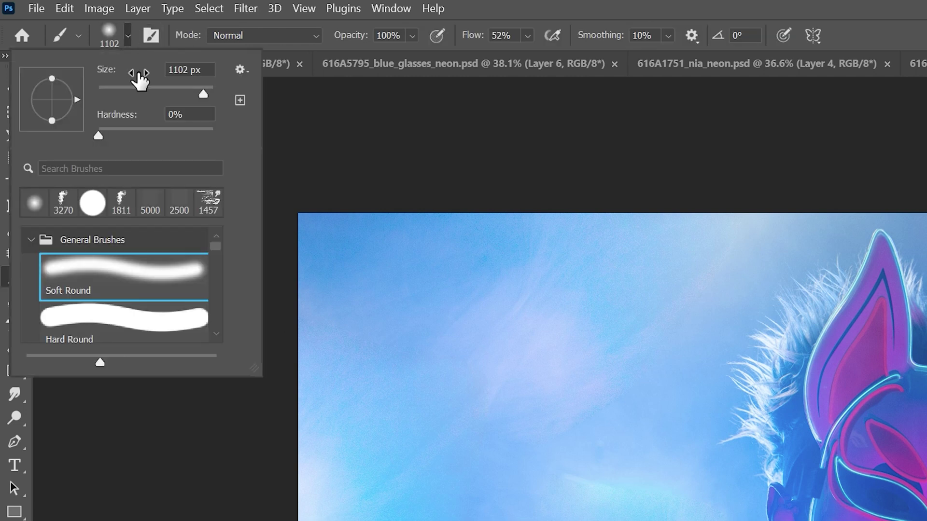
left_click_drag(101, 131, 253, 129)
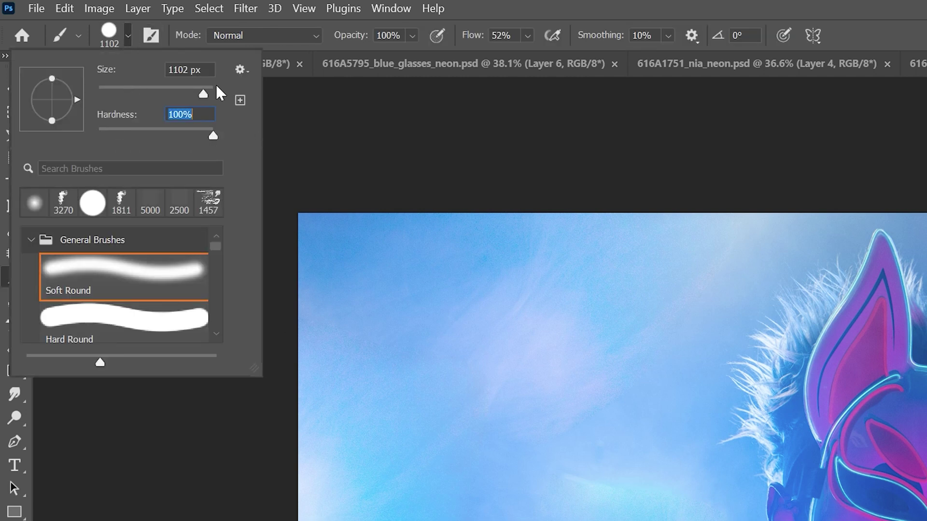
left_click_drag(161, 84, 121, 90)
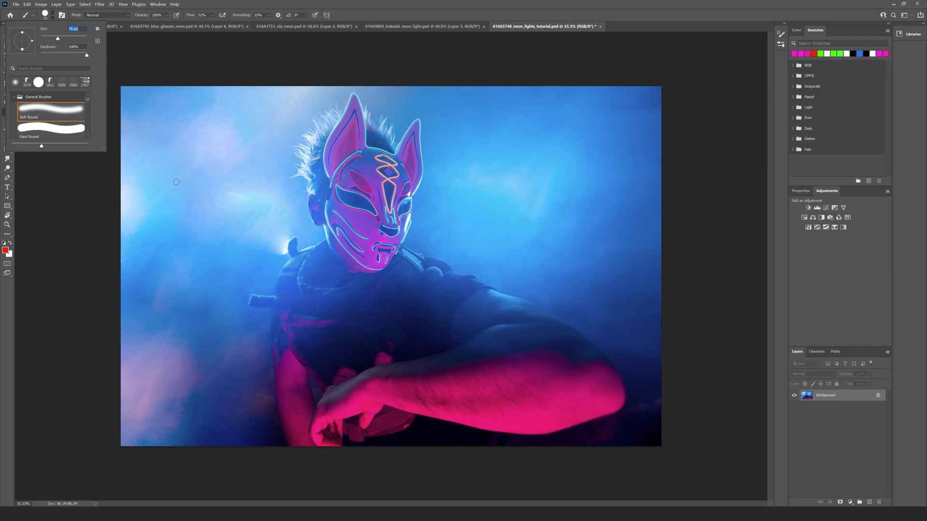
left_click(185, 146)
mouse_move(186, 147)
left_mouse_down()
mouse_move(199, 223)
mouse_move(187, 288)
mouse_move(200, 316)
left_mouse_up()
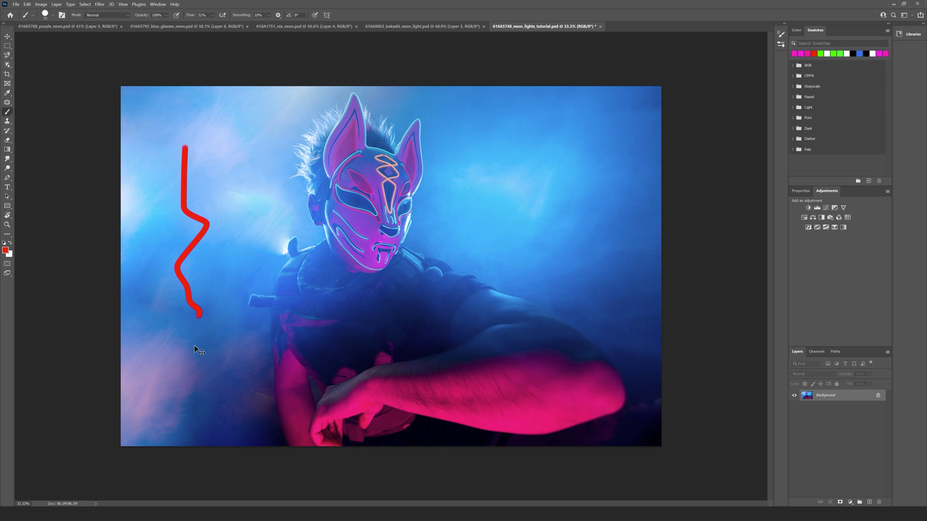
key("ctrl+z")
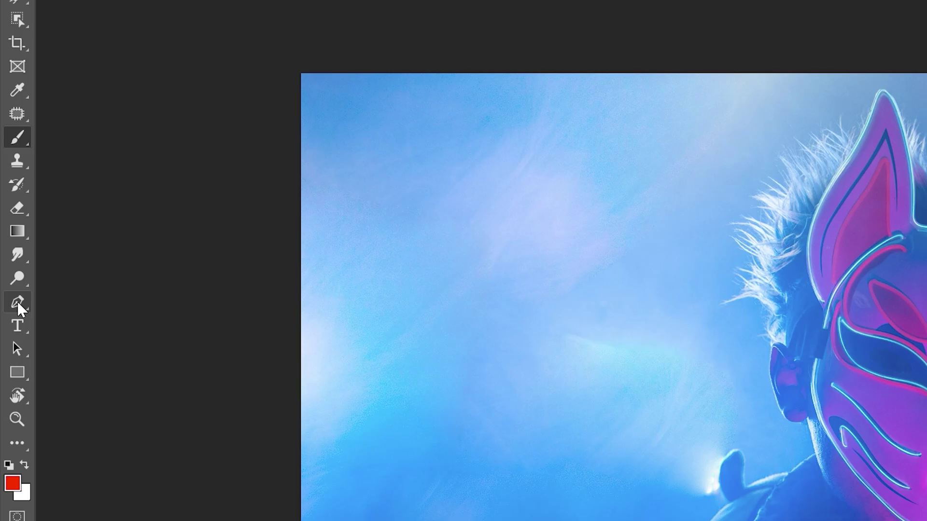
Step: Draw a closed triangle path around the man's head with the Pen Tool
right_click(7, 178)
left_click(74, 303)
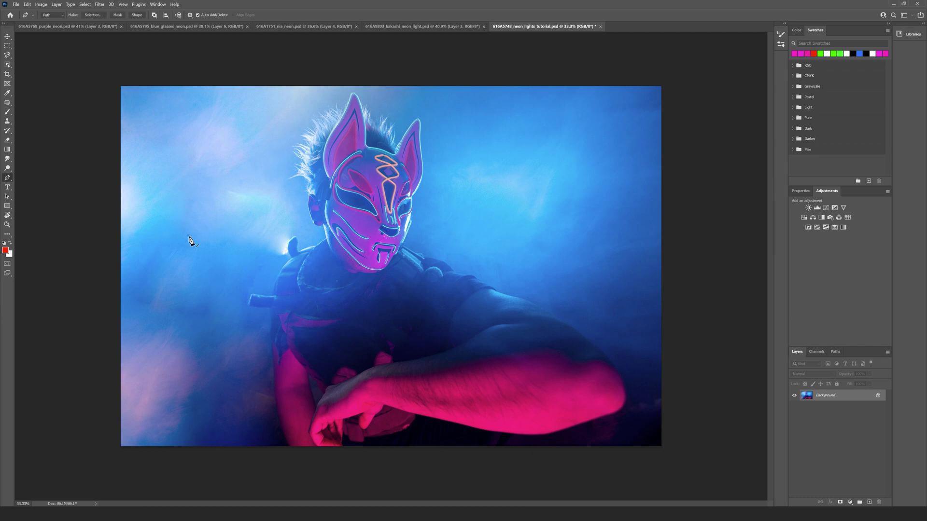
left_click(369, 368)
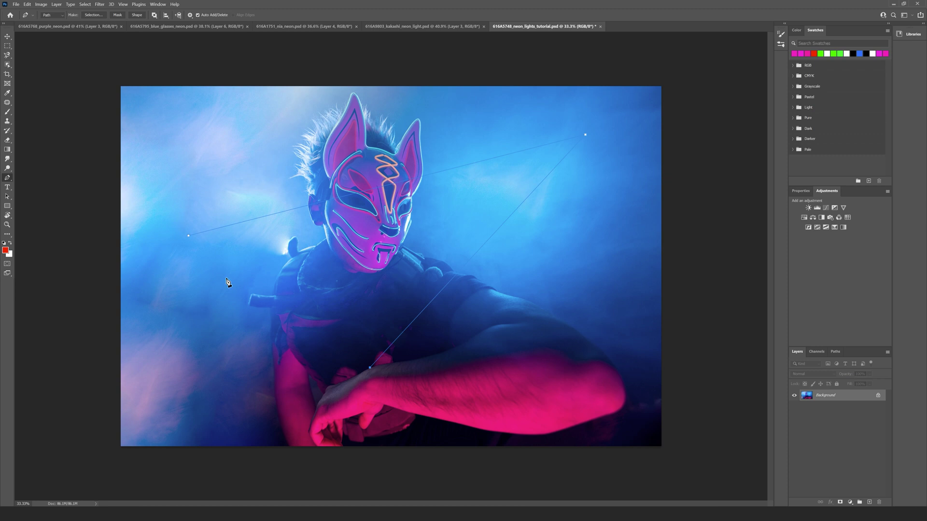
left_click(188, 236)
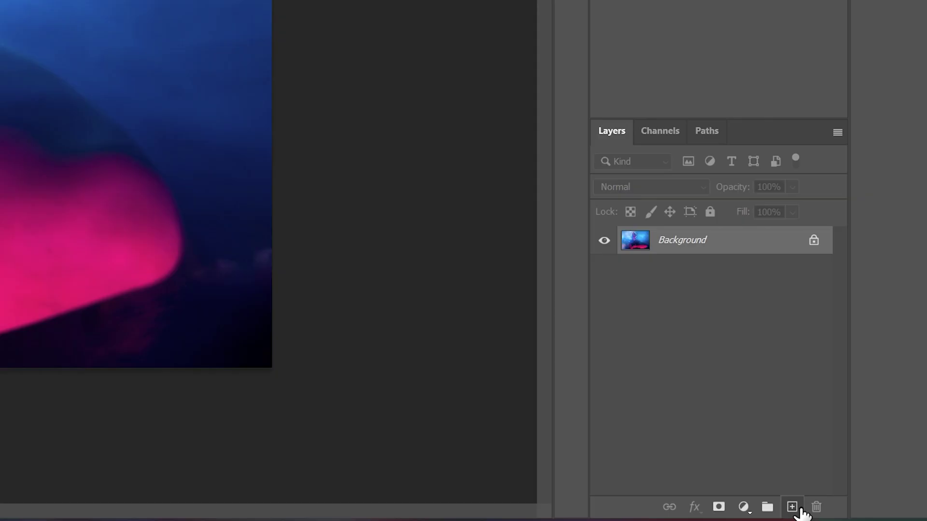
Step: Add Layer 1 and stroke the triangle path on it with the red brush
left_click(869, 503)
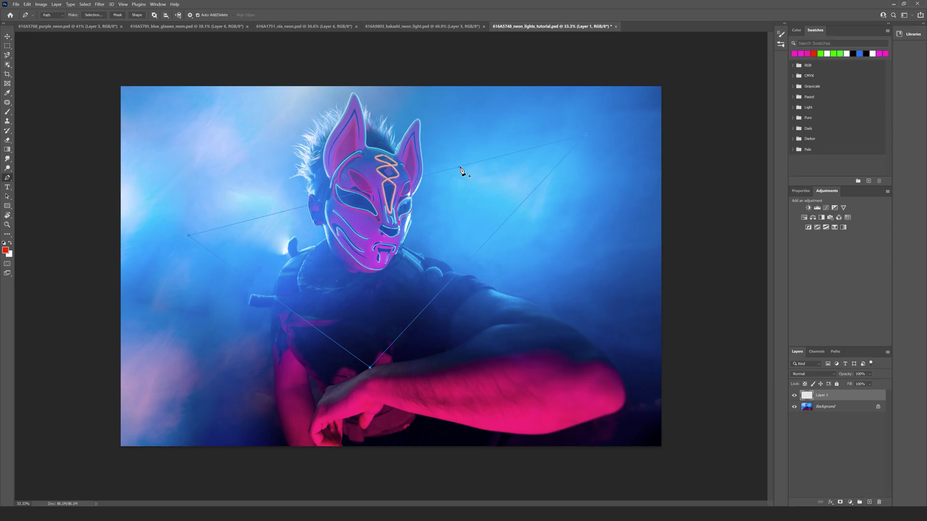
right_click(460, 168)
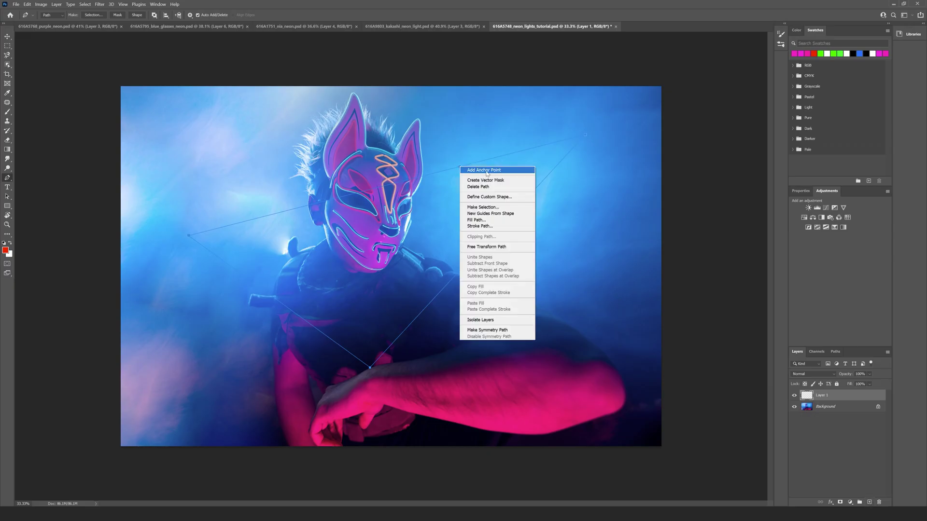
left_click(491, 227)
left_click(422, 164)
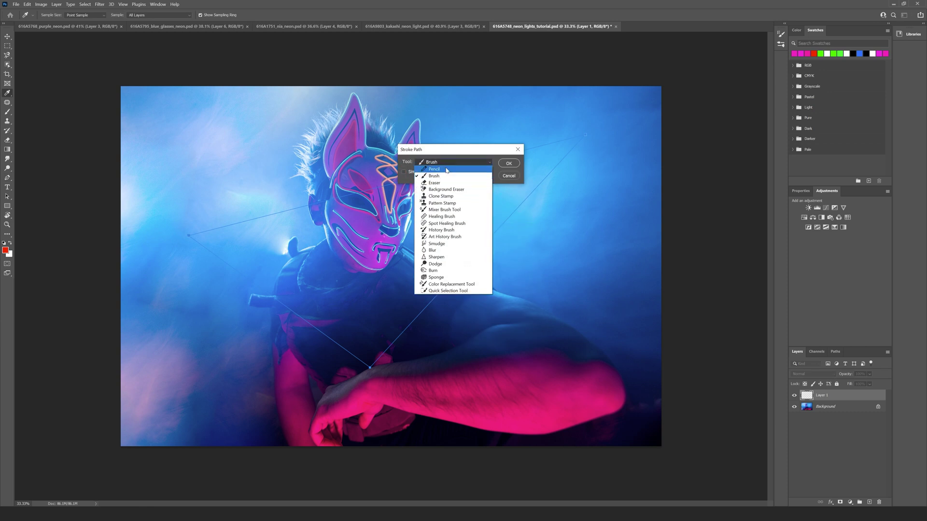
left_click(464, 163)
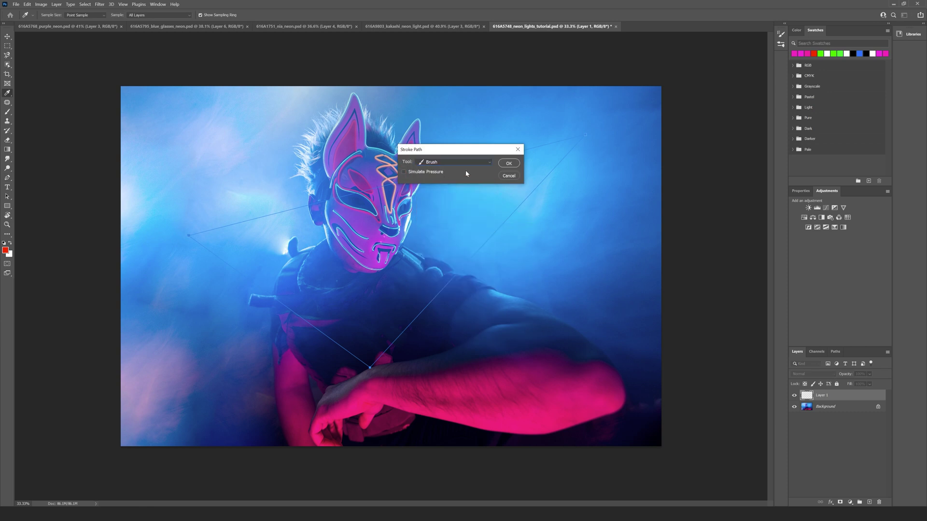
left_click(508, 163)
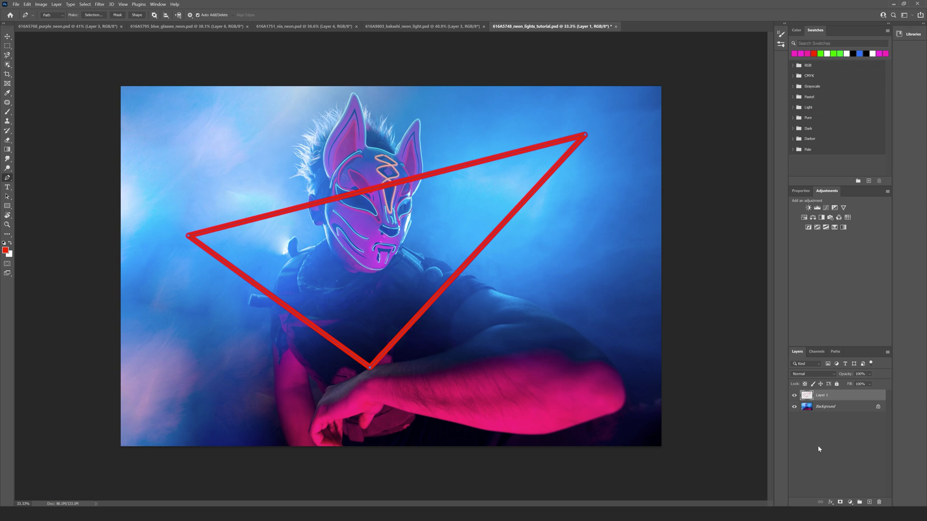
Step: Apply a ff00c0 magenta Color Overlay to Layer 1's triangle
double_click(810, 399)
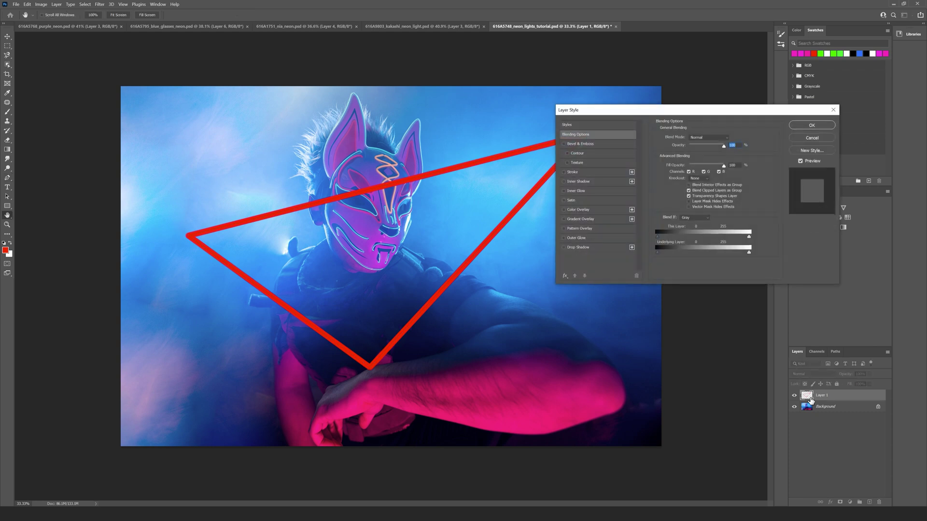
left_click(572, 211)
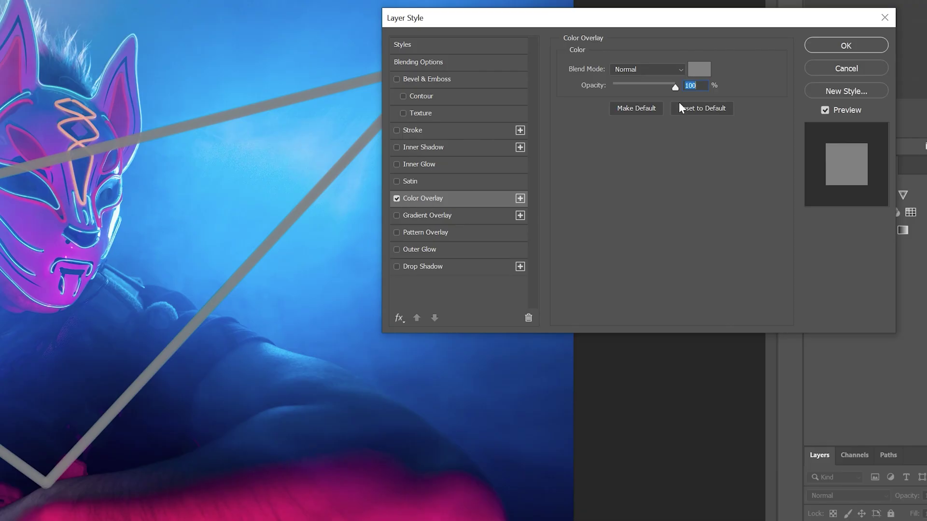
left_click(703, 73)
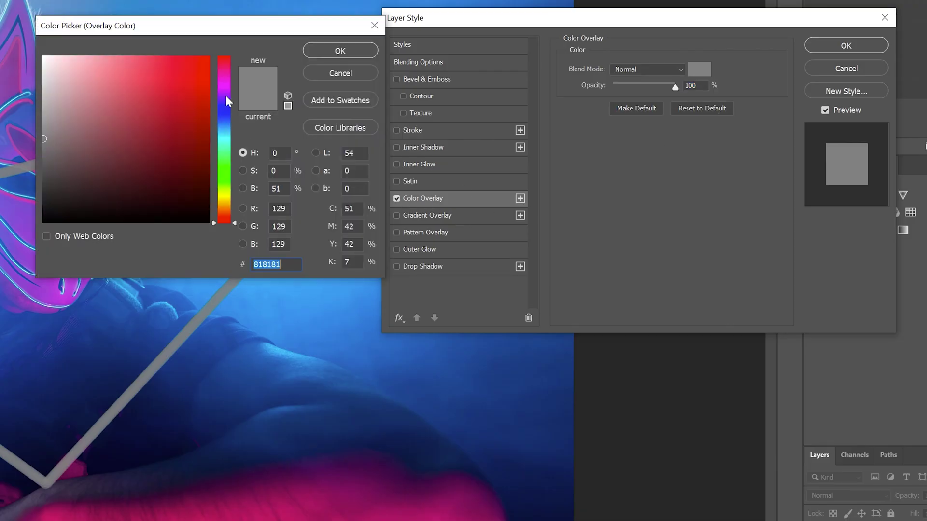
left_click(225, 76)
left_click(208, 56)
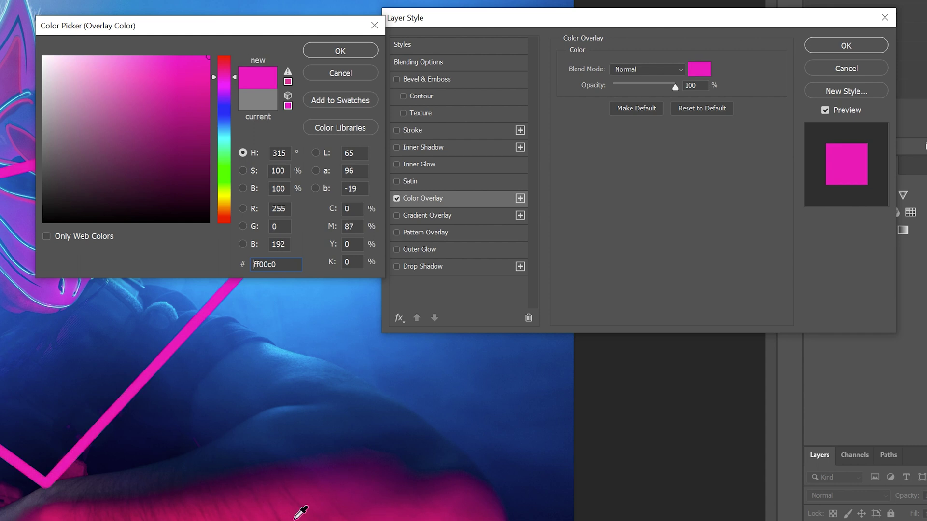
left_click(339, 51)
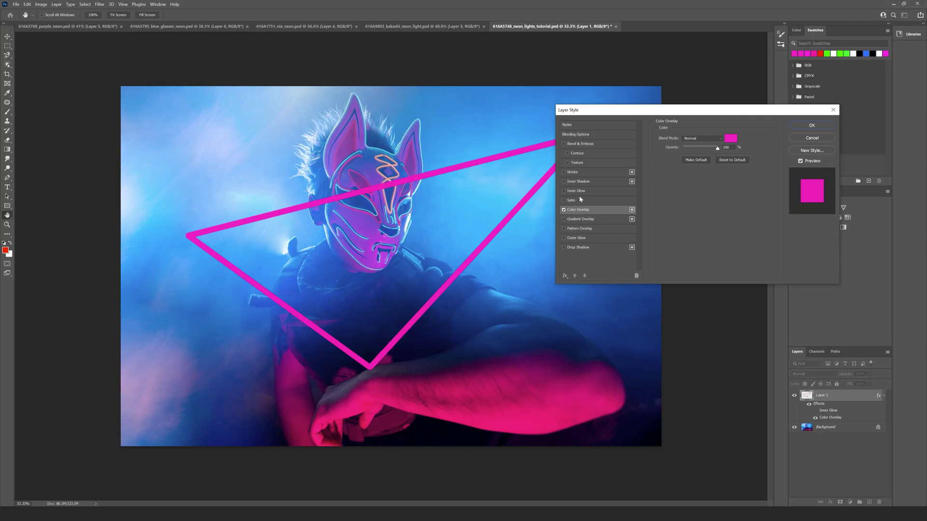
Step: Add a solid-colour Inner Glow radiating from the Center at about 62 px
left_click(576, 191)
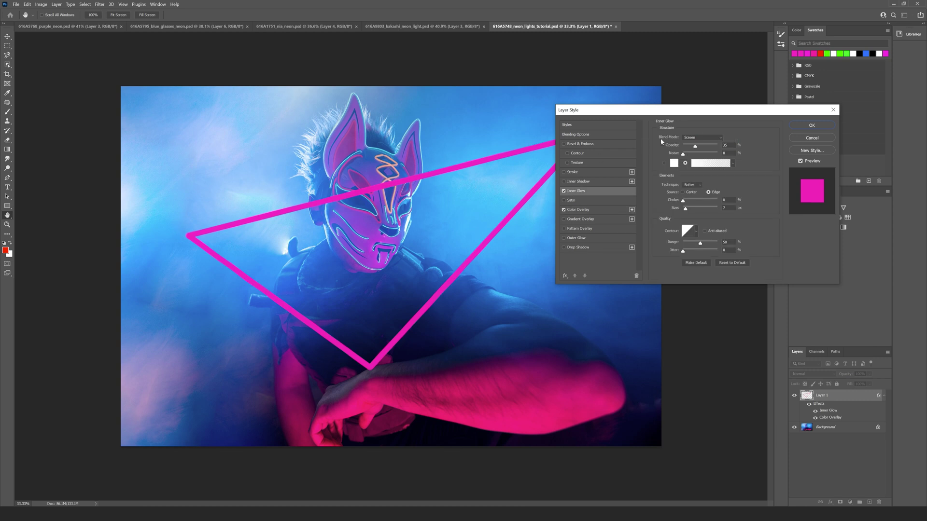
left_click_drag(681, 111, 719, 104)
left_click_drag(733, 138, 750, 139)
left_click_drag(657, 140, 677, 140)
left_click(556, 168)
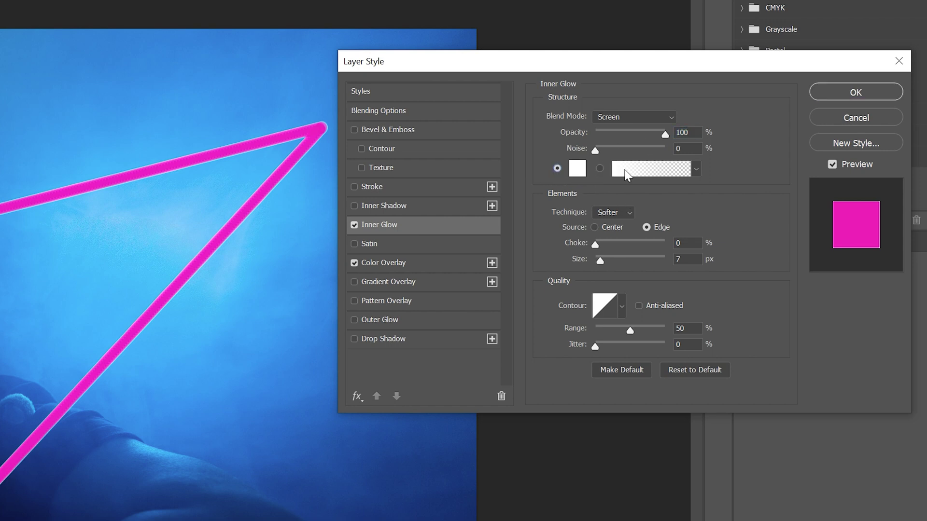
left_click(594, 227)
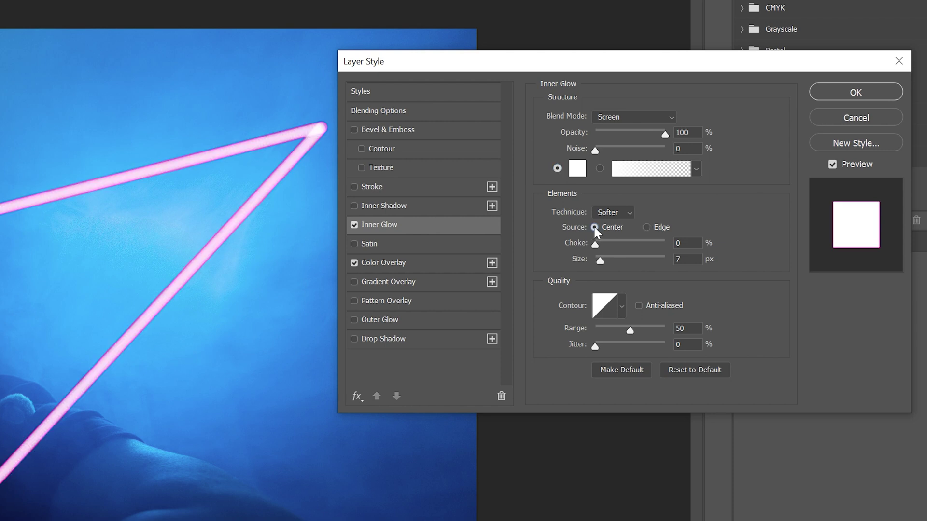
left_click_drag(595, 244, 617, 262)
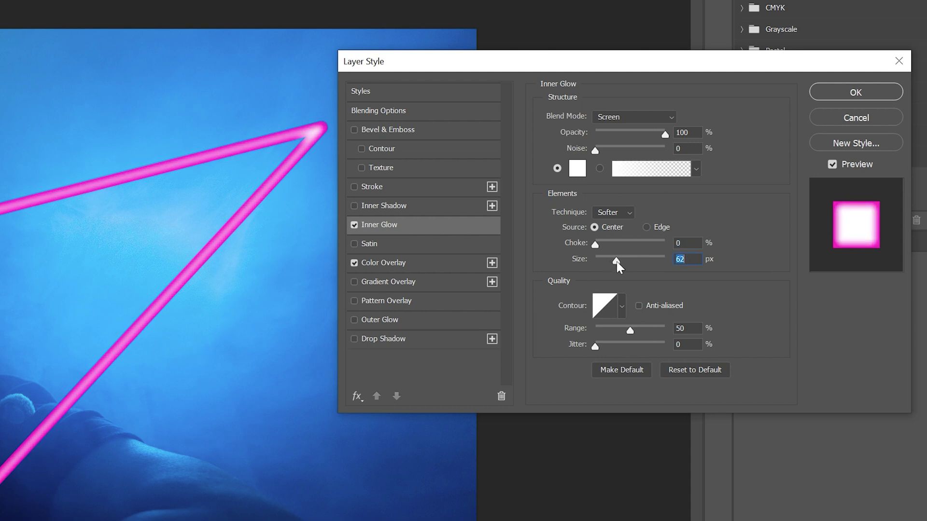
Step: Give the inner glow a curved contour at 73% opacity and enable Outer Glow
left_click(621, 306)
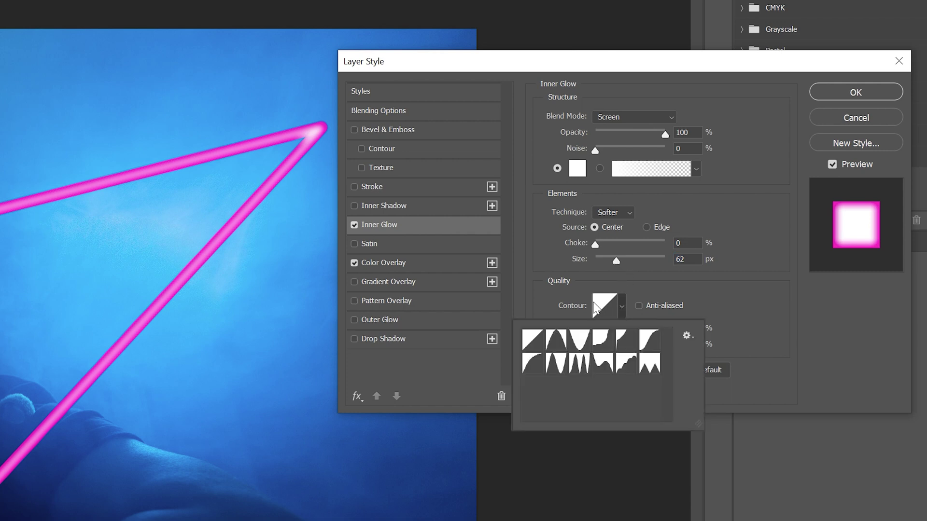
left_click(536, 371)
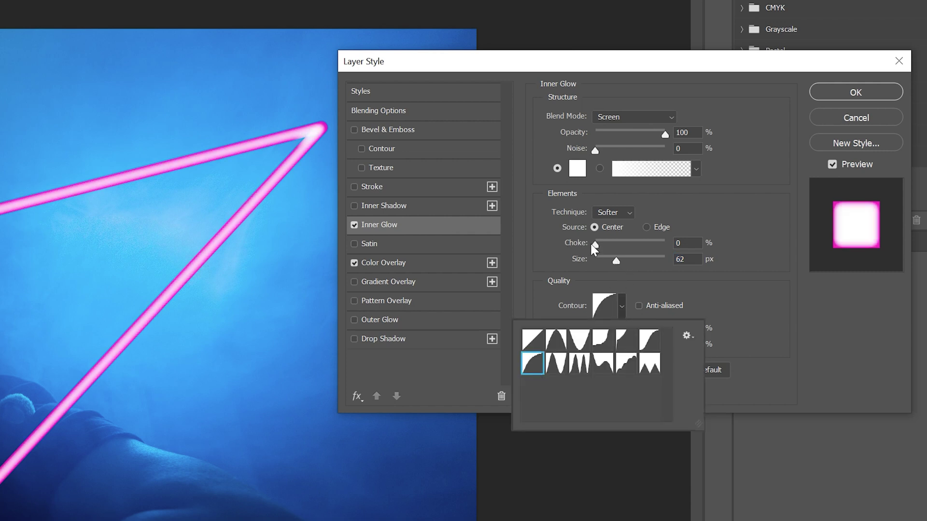
left_click(661, 132)
left_click_drag(661, 132, 647, 140)
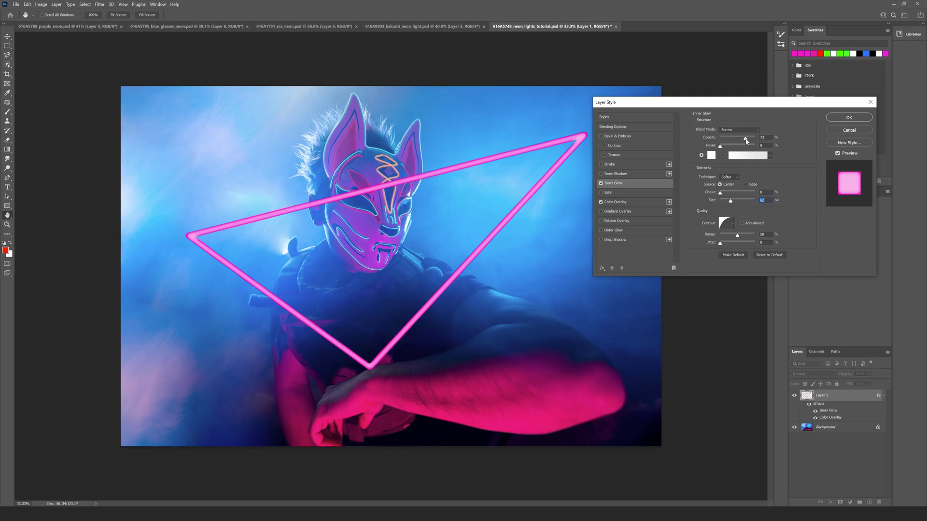
left_click(746, 140)
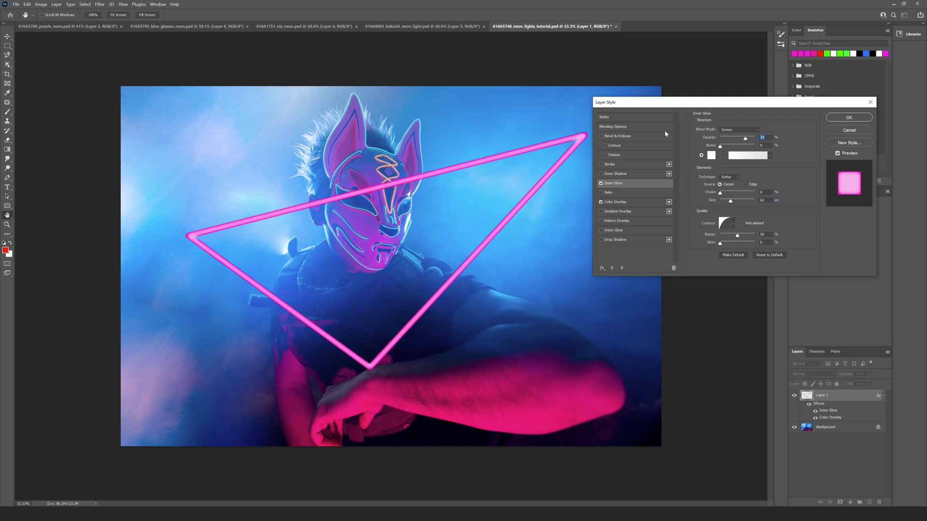
left_click(723, 249)
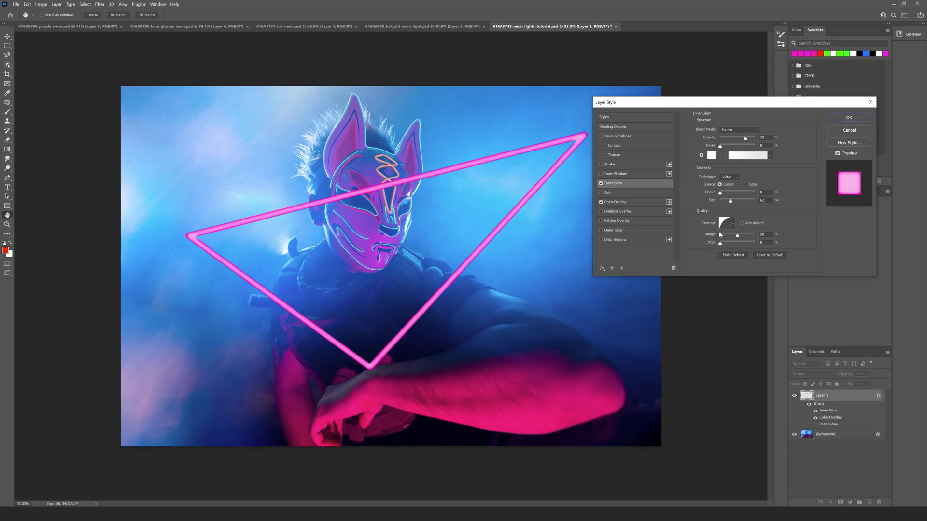
Step: Make the Outer Glow magenta ff00cc in Linear Dodge (Add), widened to 183 px
left_click(610, 233)
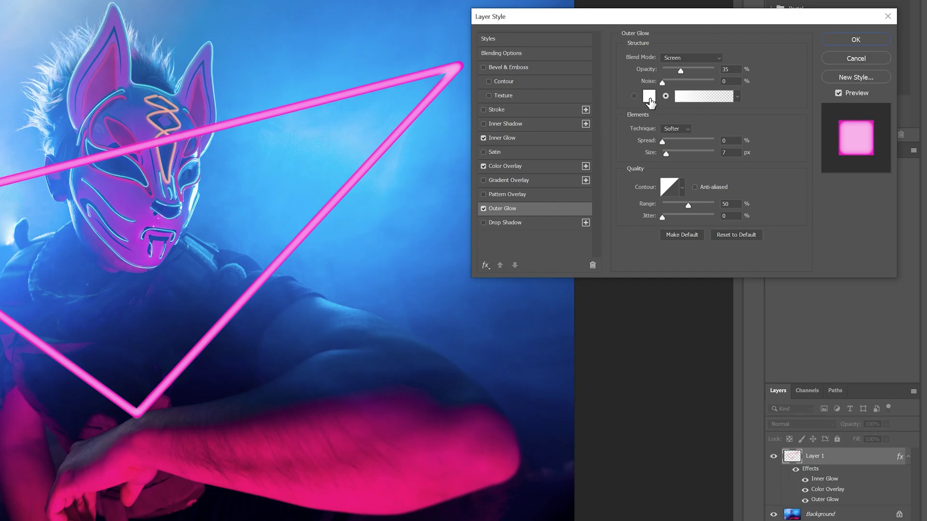
left_click(649, 98)
left_click(291, 79)
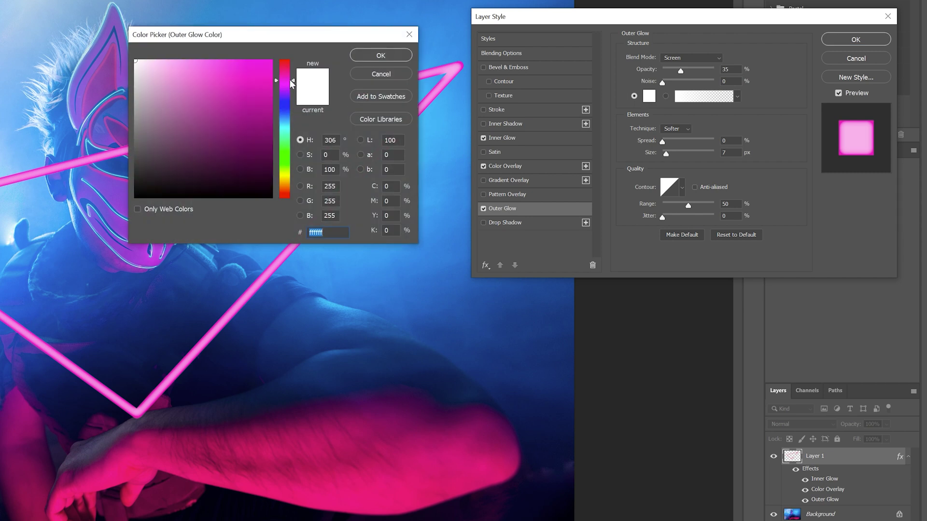
left_click_drag(262, 87, 282, 66)
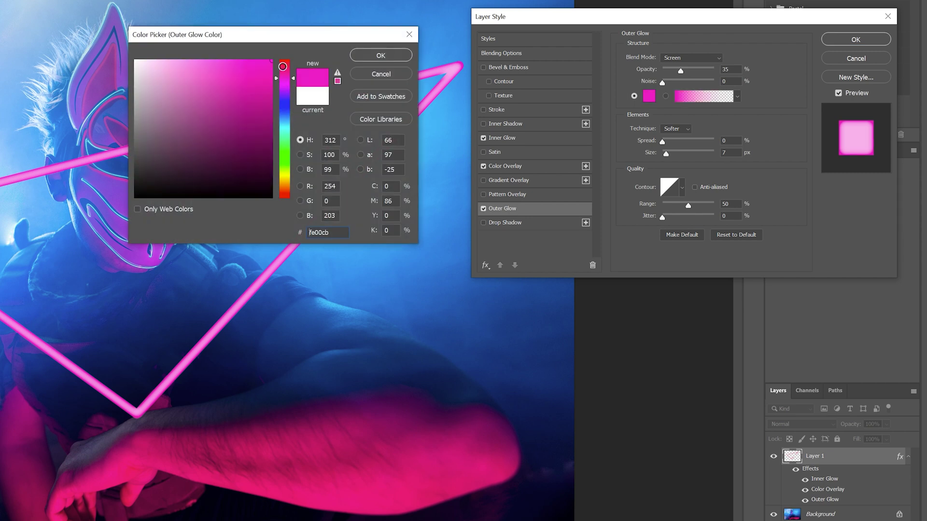
left_click(371, 56)
left_click(690, 59)
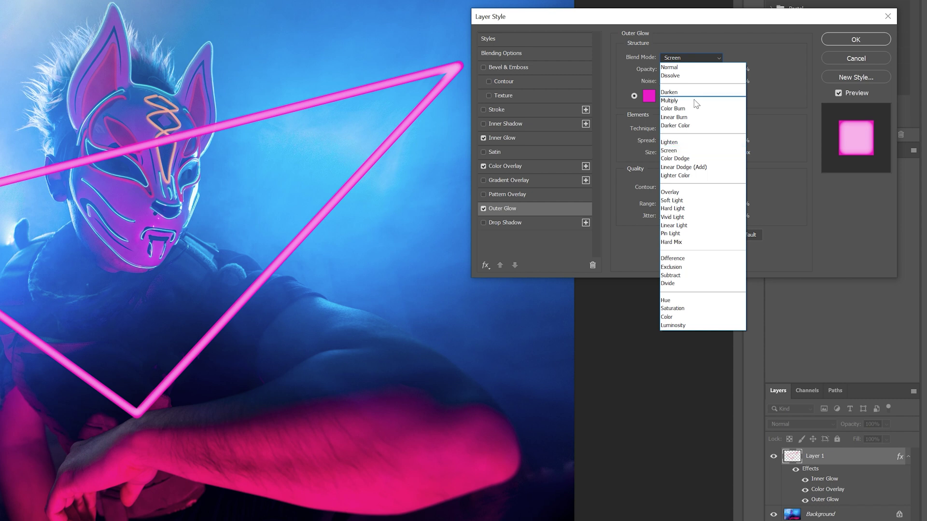
left_click(688, 167)
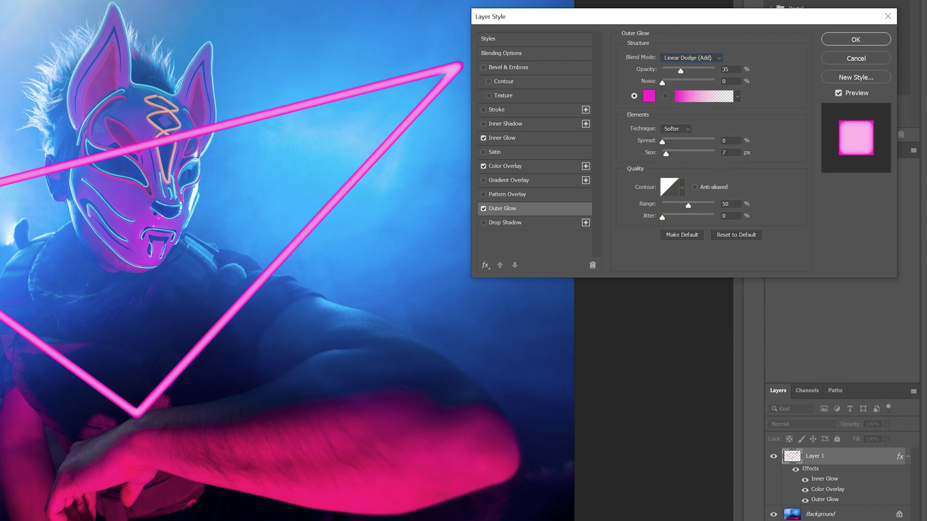
left_click_drag(666, 153, 704, 162)
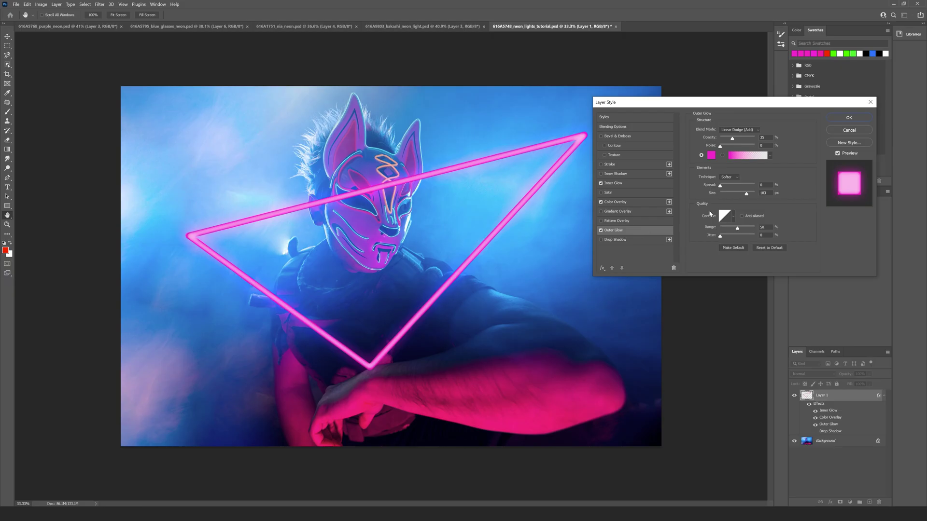
Step: Add a magenta 250 px Drop Shadow and confirm the layer style
left_click(616, 240)
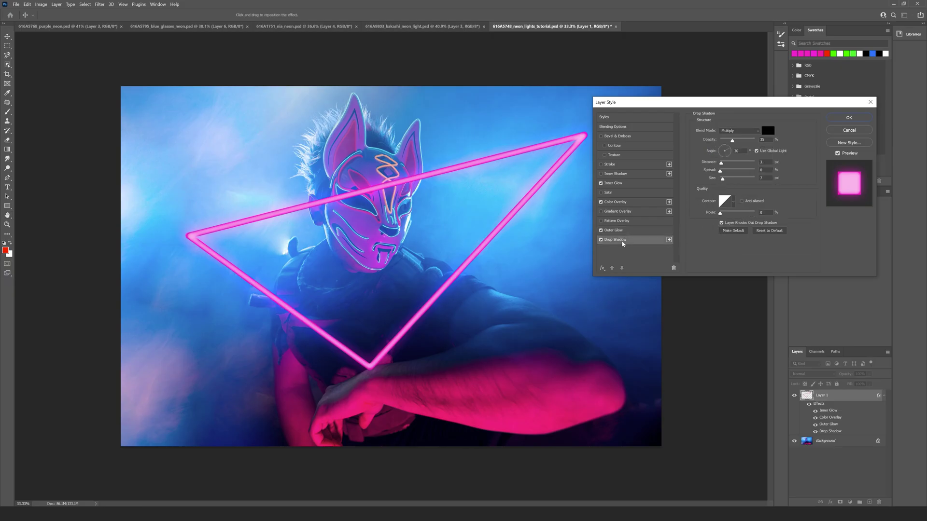
left_click(768, 130)
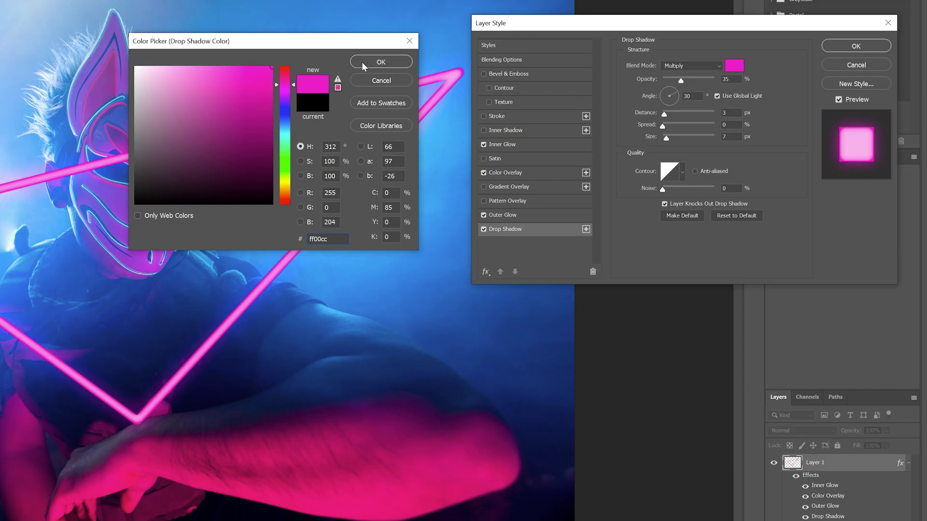
left_click(367, 62)
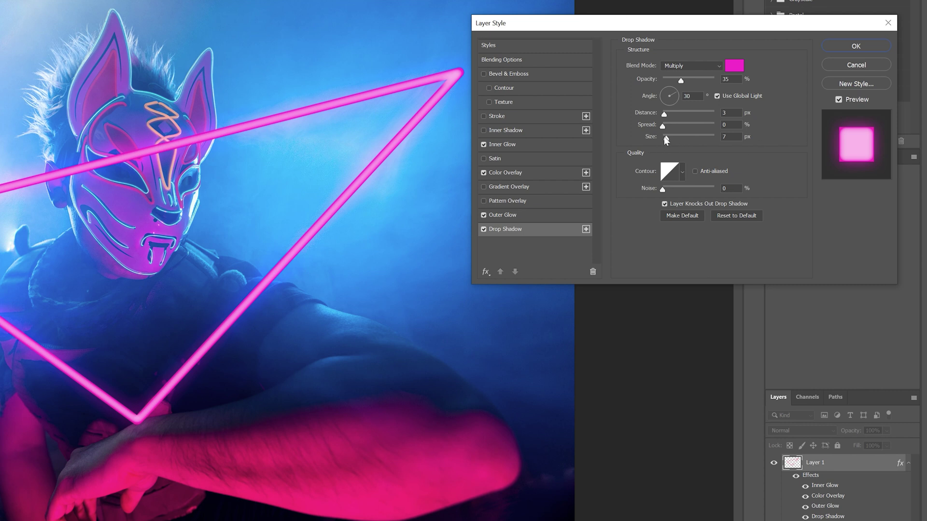
left_click_drag(667, 136, 729, 145)
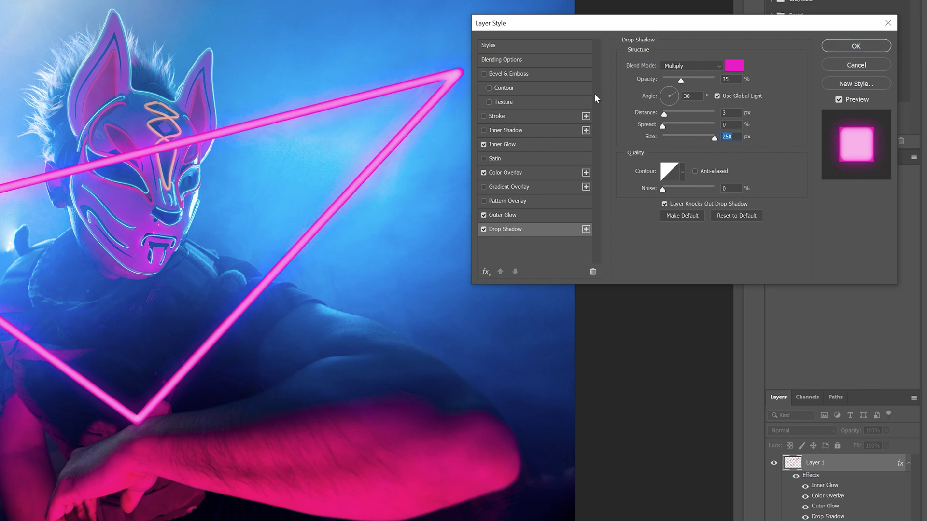
left_click(862, 50)
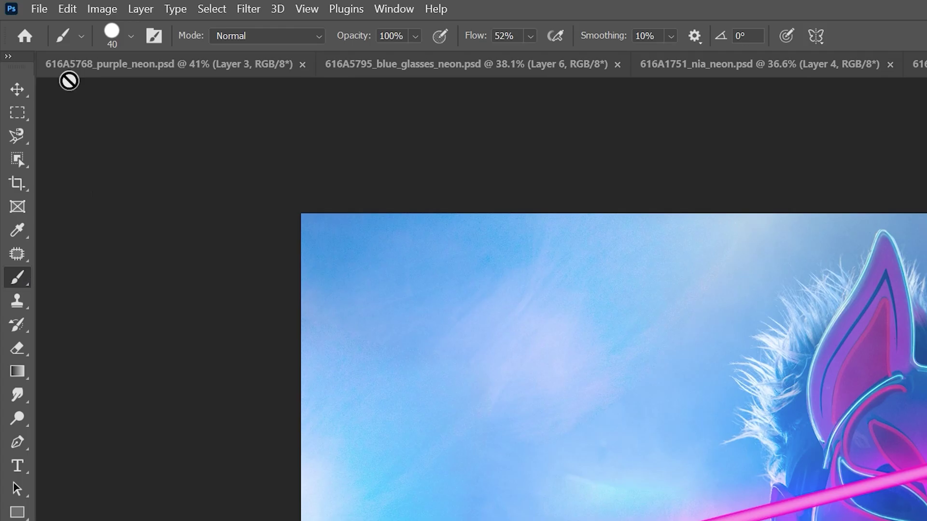
Step: Set the round brush to 1000 px size and 0% hardness
left_click(131, 36)
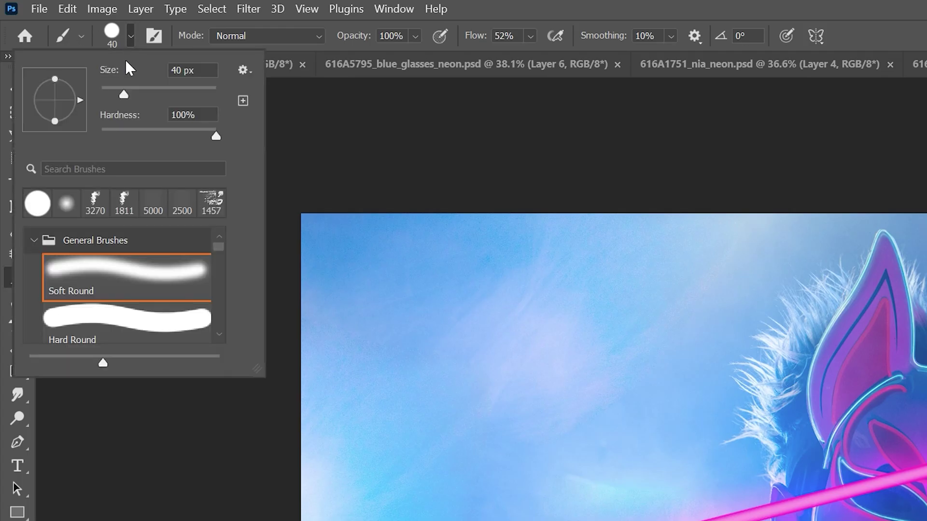
left_click(171, 70)
type("1000")
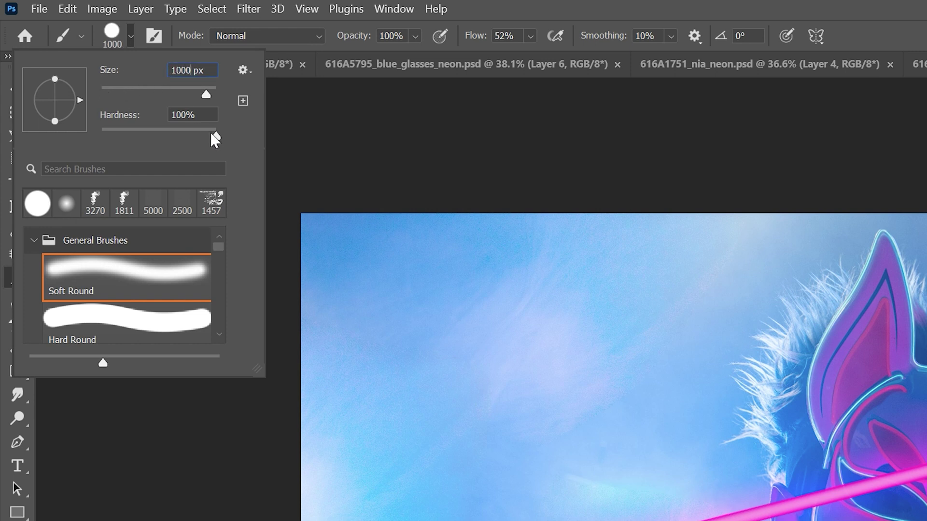
left_click_drag(213, 137, 82, 152)
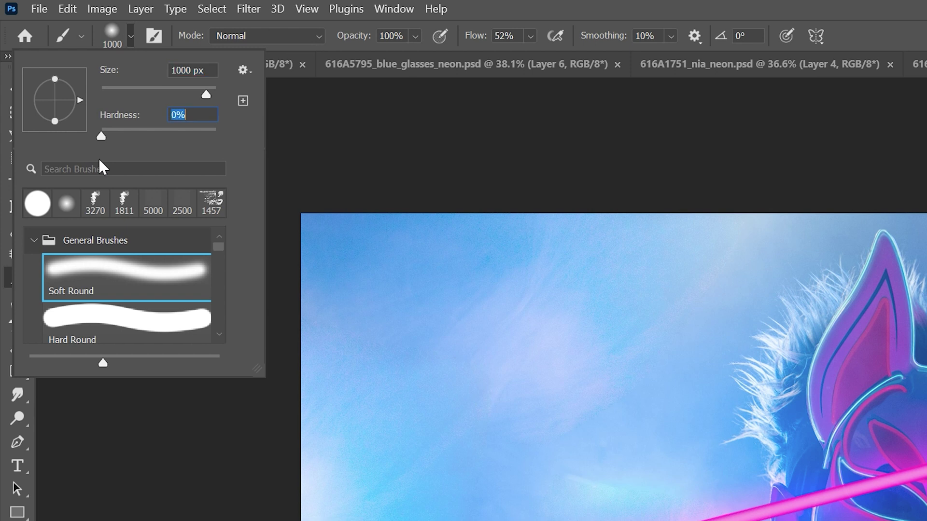
left_click(20, 398)
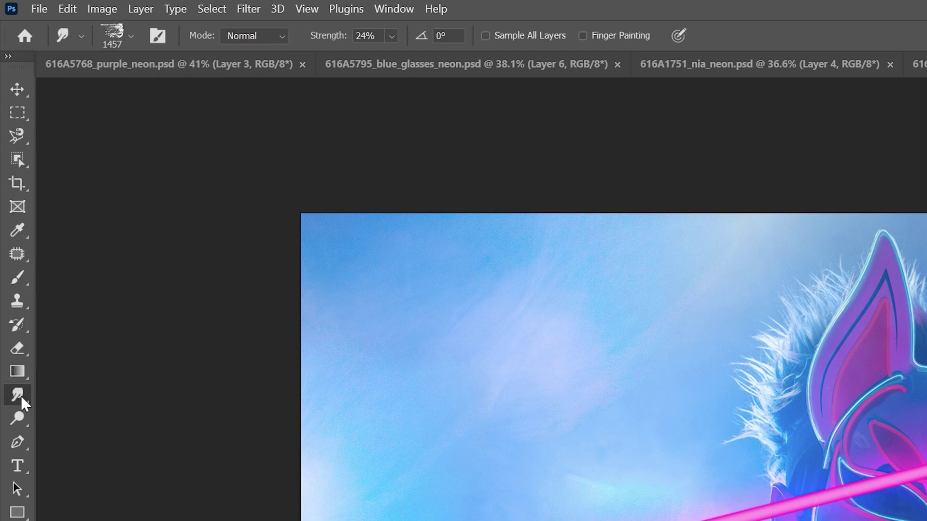
Step: With Background selected, draw a closed triangle path along the neon triangle
left_click(22, 439)
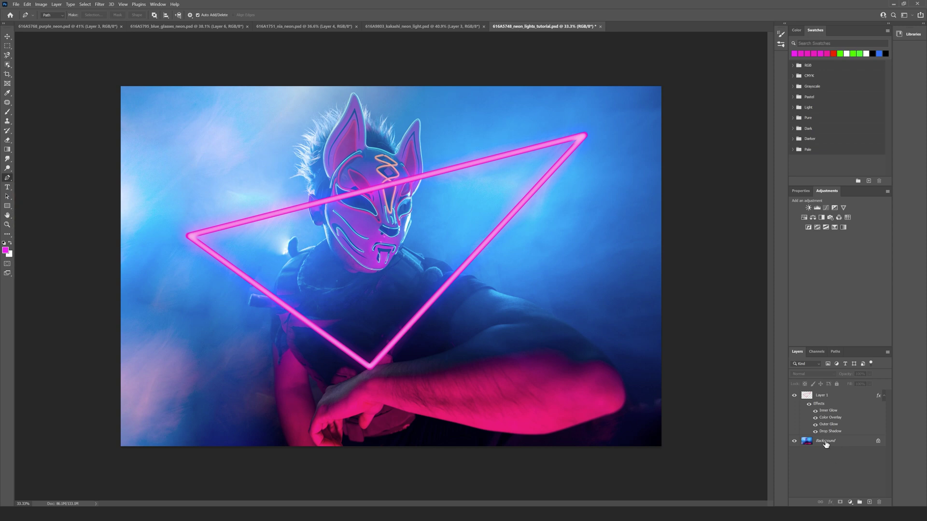
left_click(826, 443)
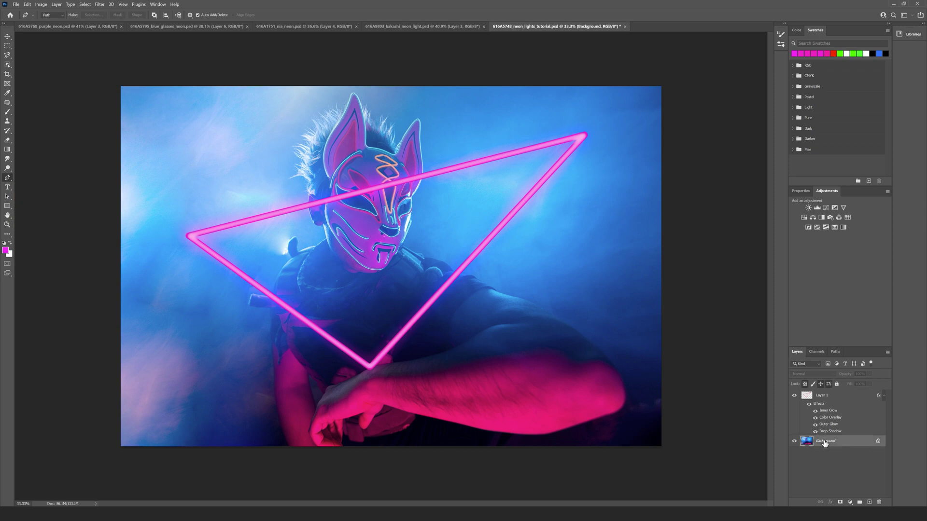
left_click(187, 231)
left_click(582, 136)
left_click(370, 365)
left_click(189, 235)
Step: Stroke the triangle path with the soft brush on new Layer 2 above Background
left_click(870, 502)
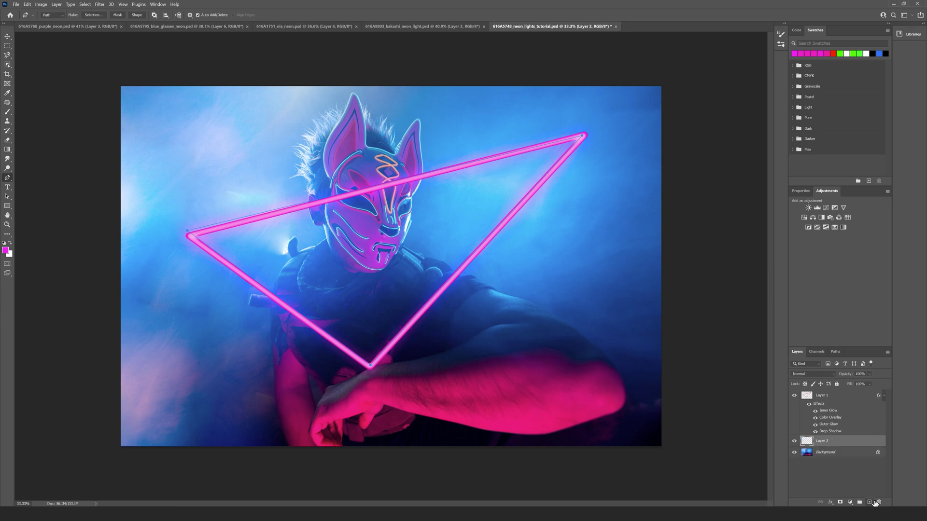
right_click(499, 159)
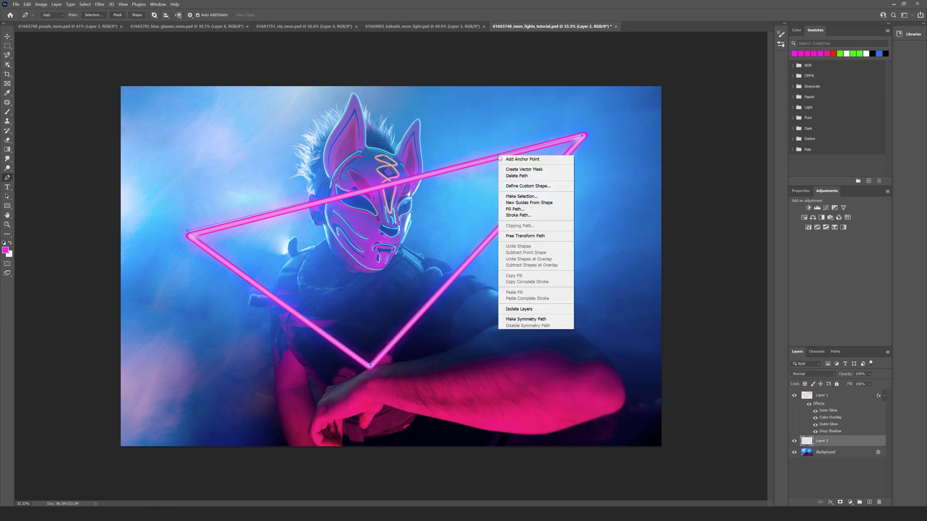
left_click(530, 217)
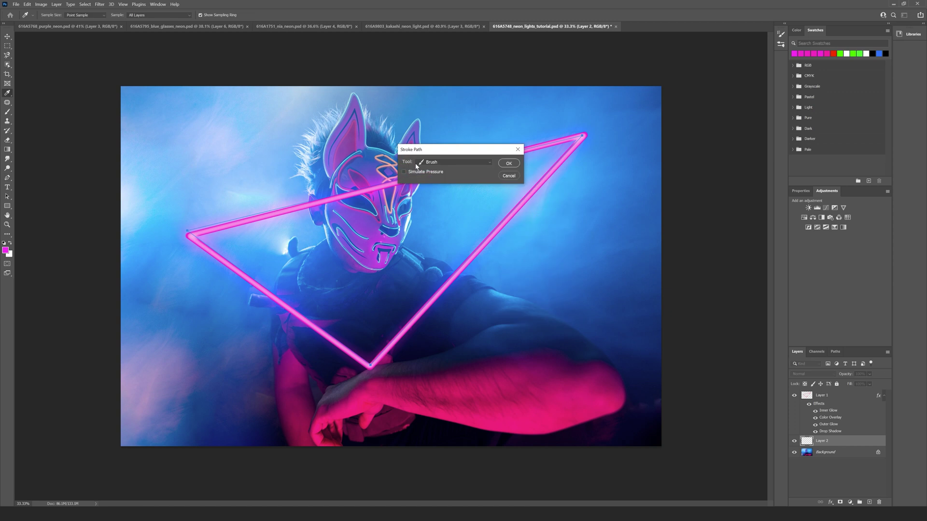
left_click(509, 163)
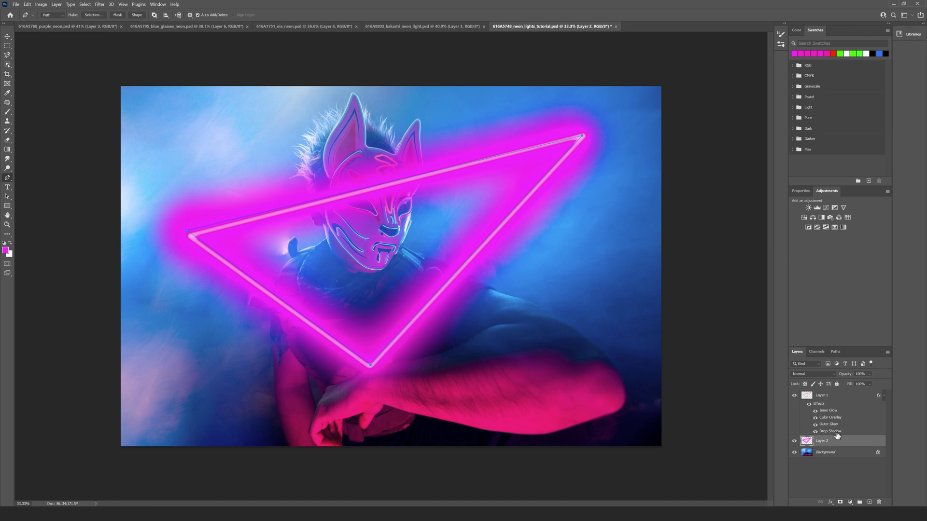
Step: Blend Layer 2's glow in Linear Dodge (Add) and drop its Fill to about 29%
left_click(834, 374)
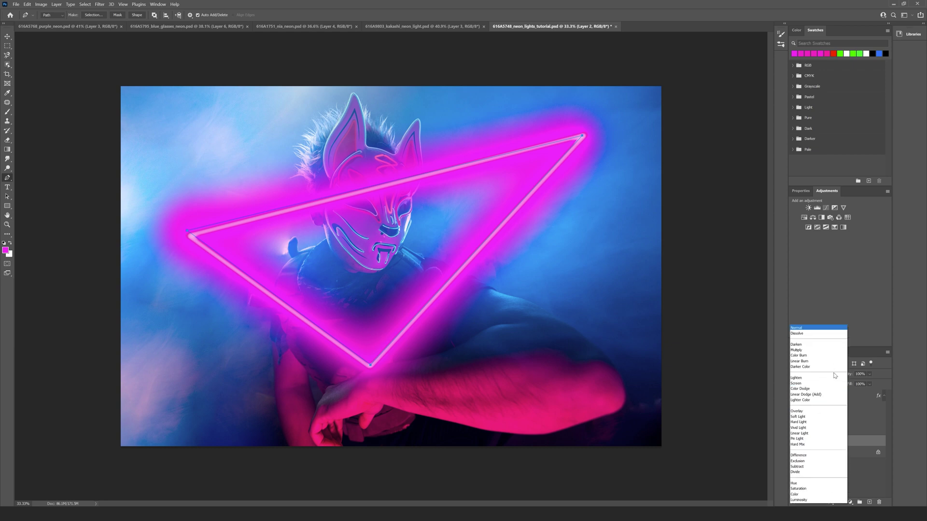
left_click(812, 395)
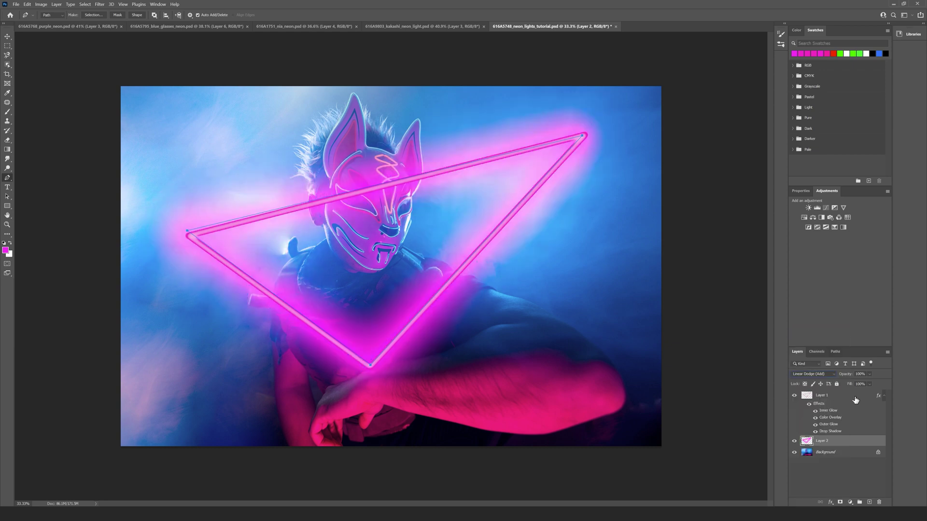
left_click(869, 385)
left_click_drag(863, 394, 858, 394)
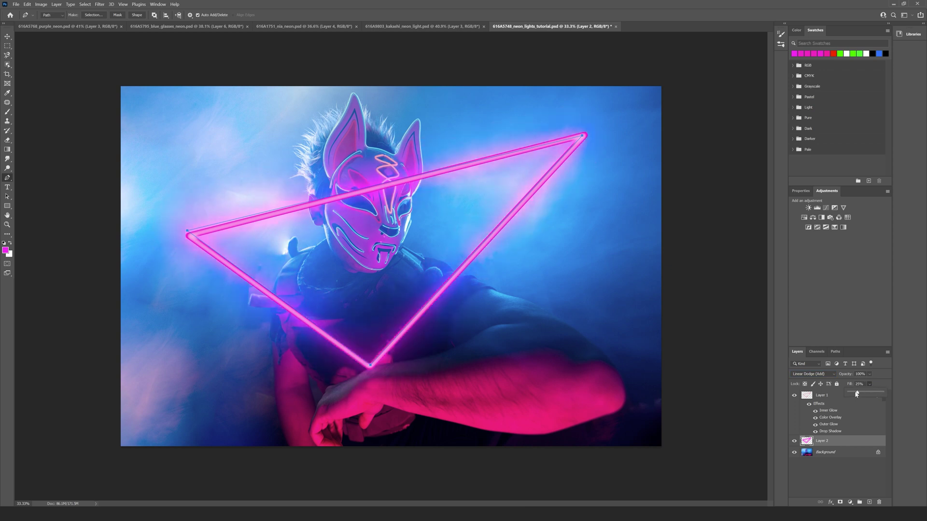
left_click(841, 474)
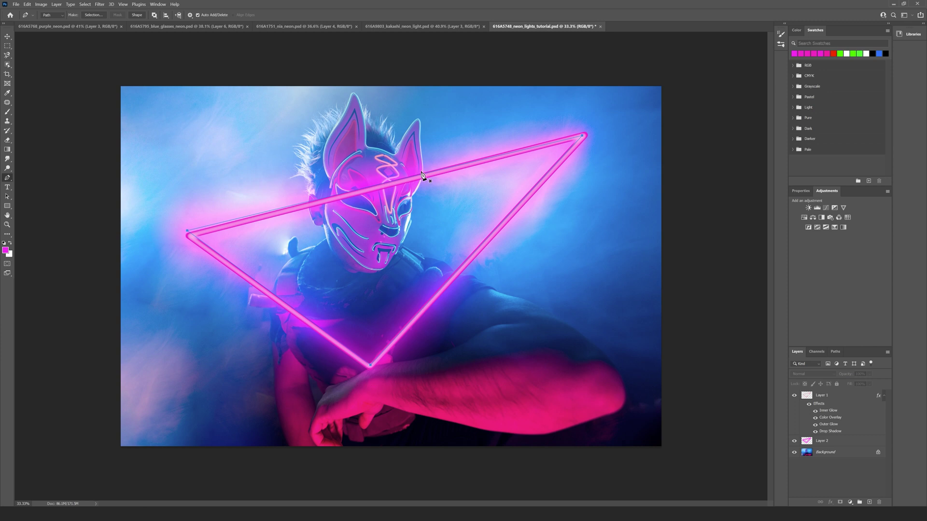
Step: Group Layer 1 and Layer 2 together into Group 1
left_click(826, 397)
left_click(826, 443, "shift")
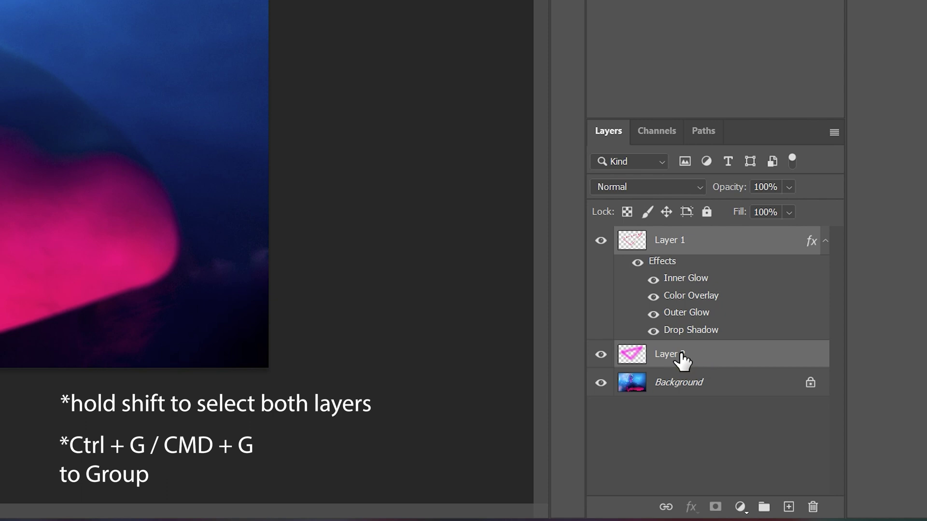
key("ctrl+g")
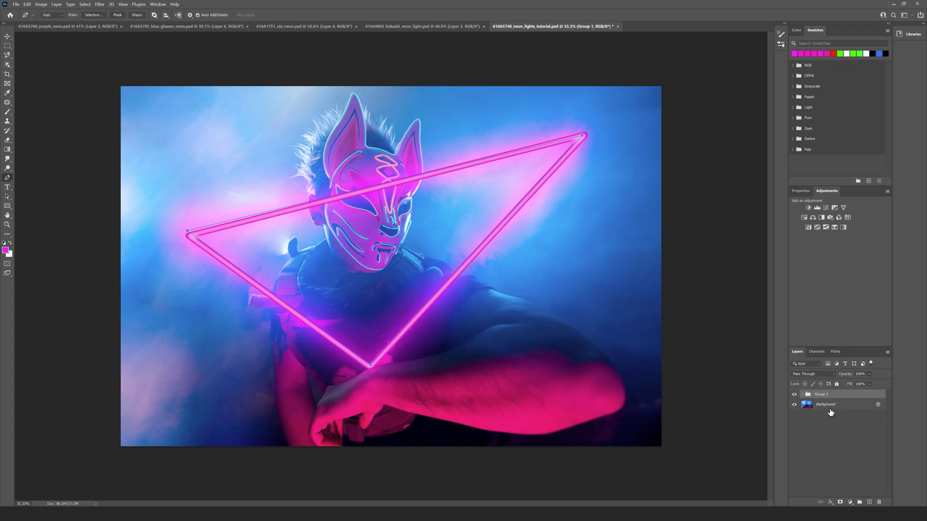
Step: On the Background layer, select the masked man with Select > Subject
left_click(829, 408)
left_click(87, 5)
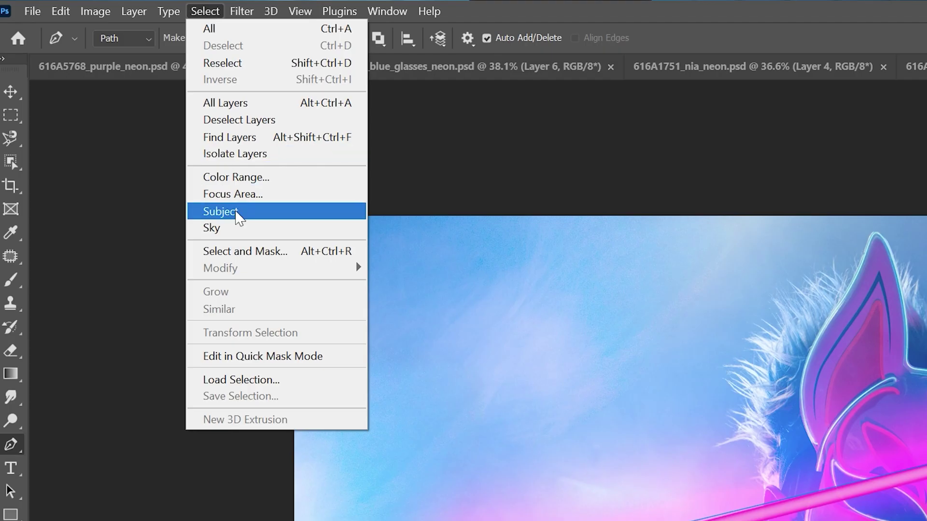
left_click(238, 212)
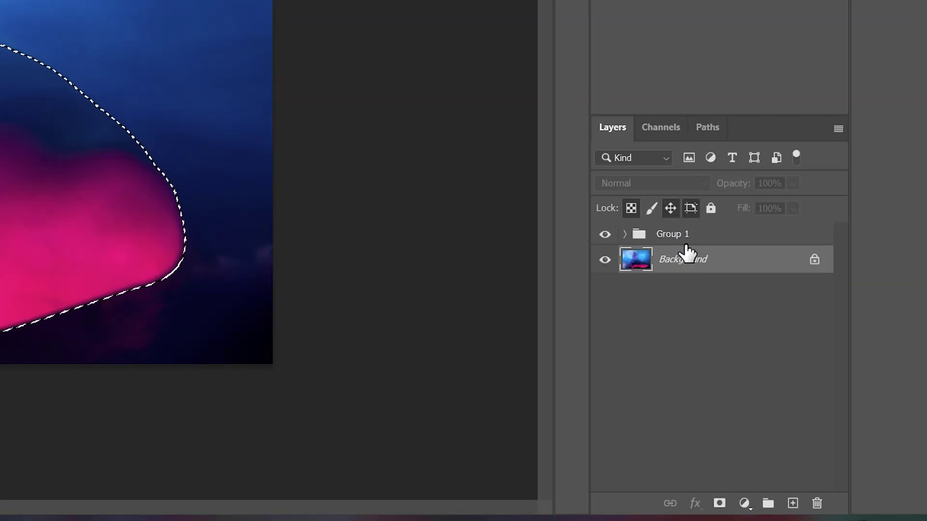
Step: Add a subject layer mask to Group 1, invert it, and switch to the Brush tool
left_click(685, 244)
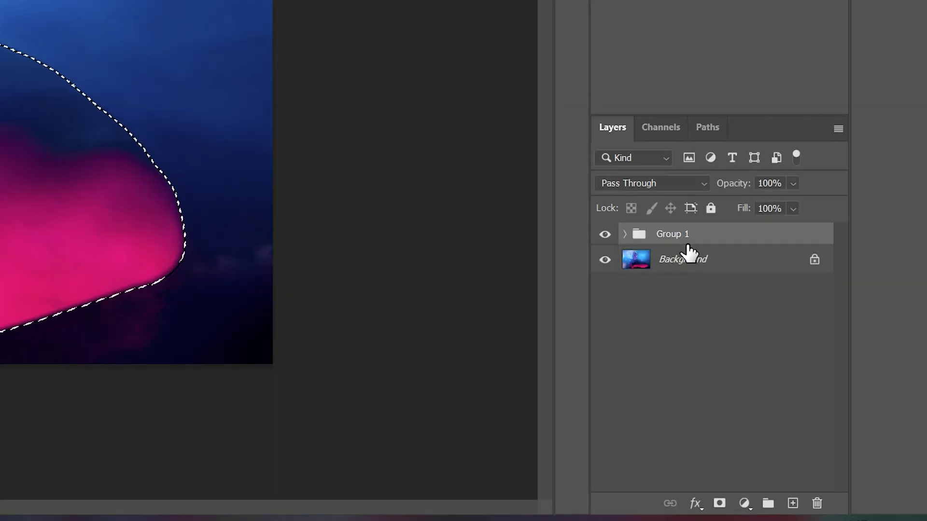
left_click(733, 509)
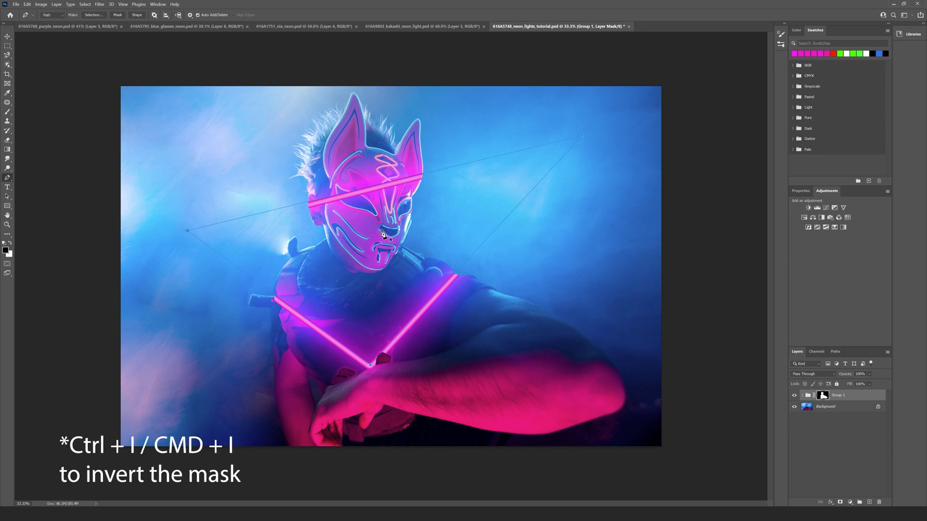
key("ctrl+i")
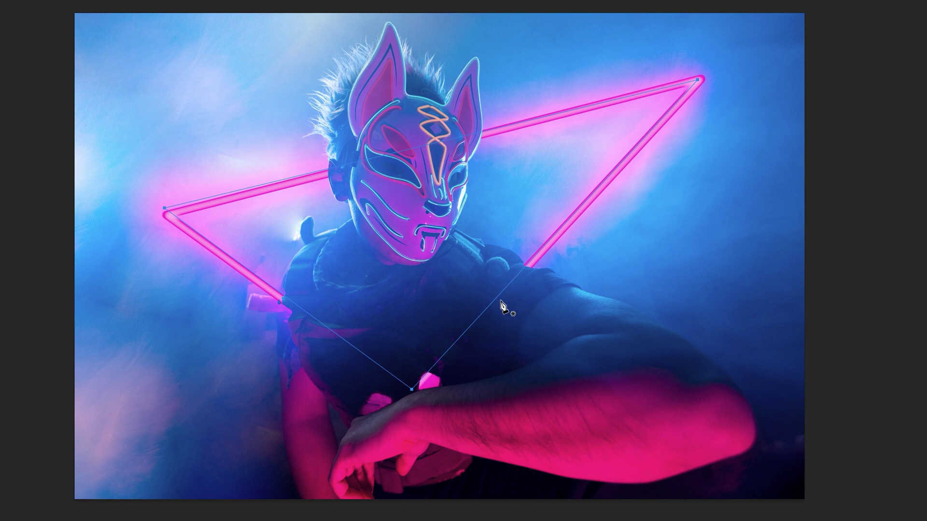
left_click(435, 362)
key("b")
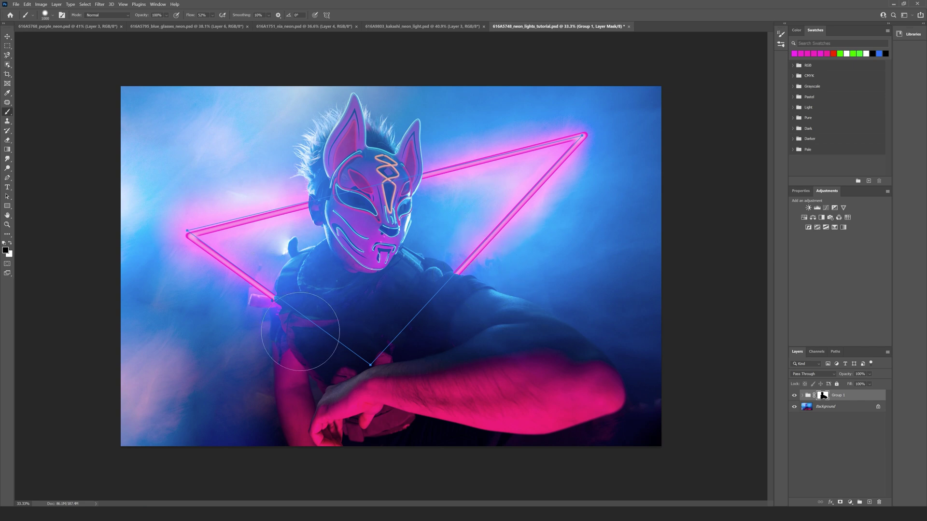
Step: Paint white on Group 1's mask to bring the lower-left neon tube in front of the man
left_click(828, 439)
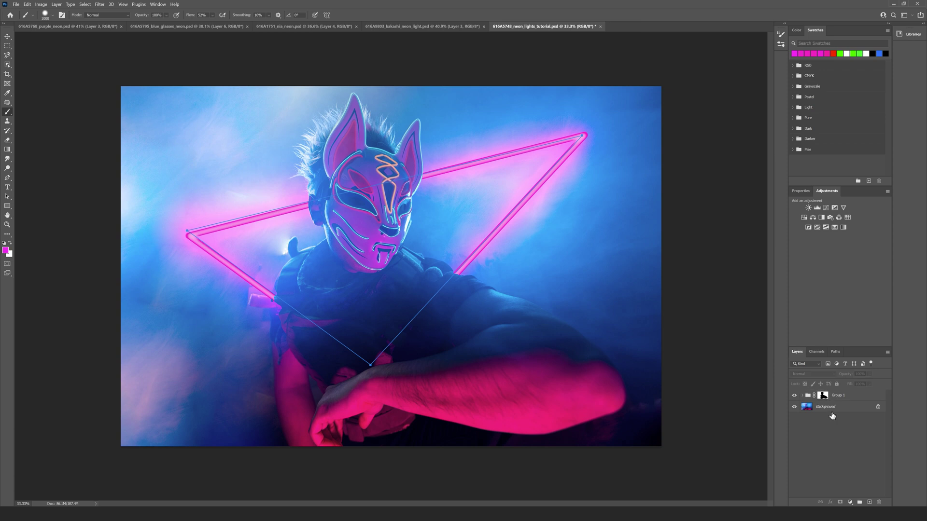
left_click(823, 396)
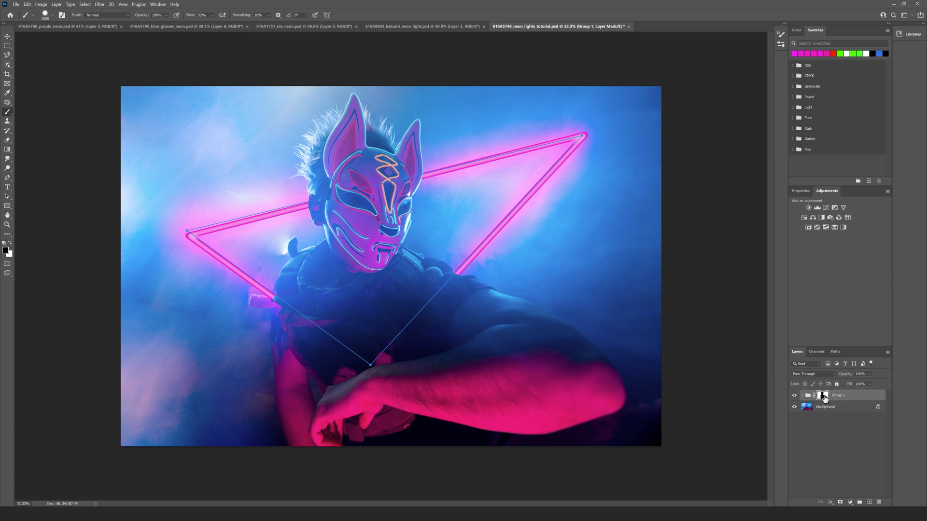
right_click(10, 114)
left_click(5, 251)
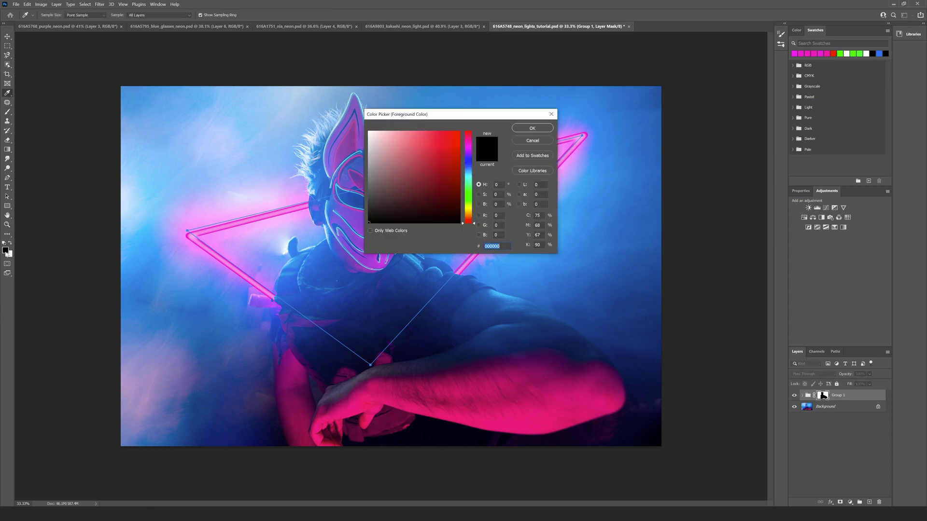
left_click_drag(373, 145, 368, 130)
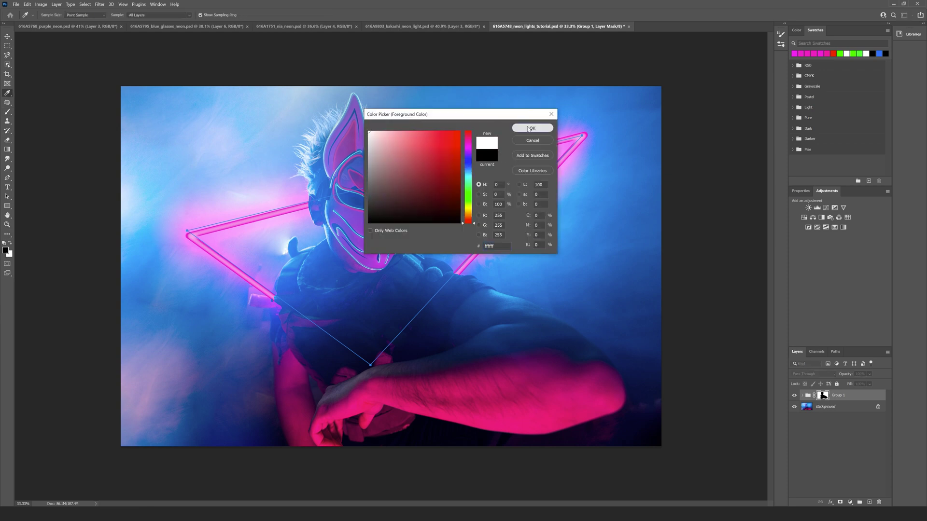
left_click(532, 128)
mouse_move(457, 276)
left_mouse_down()
mouse_move(440, 299)
mouse_move(462, 277)
mouse_move(372, 358)
mouse_move(380, 352)
mouse_move(306, 328)
mouse_move(277, 306)
mouse_move(354, 356)
mouse_move(314, 308)
left_mouse_up()
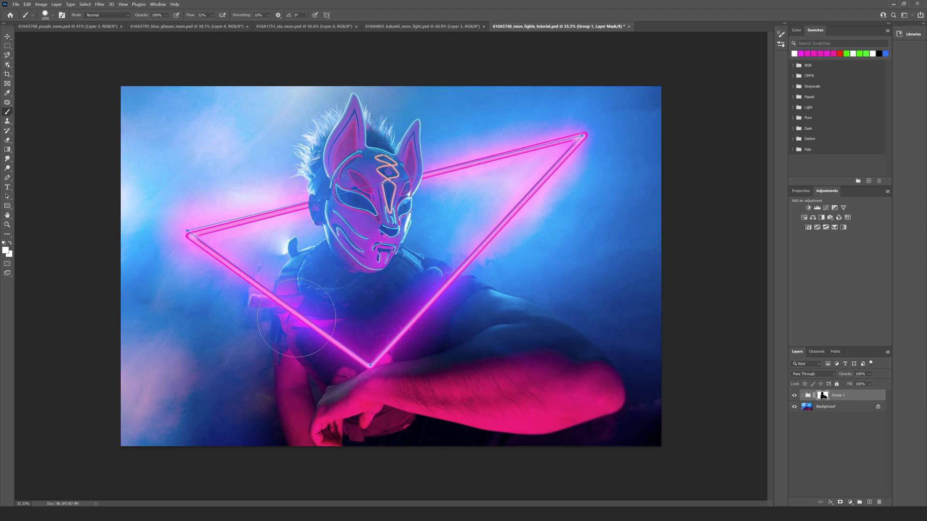
left_click(818, 435)
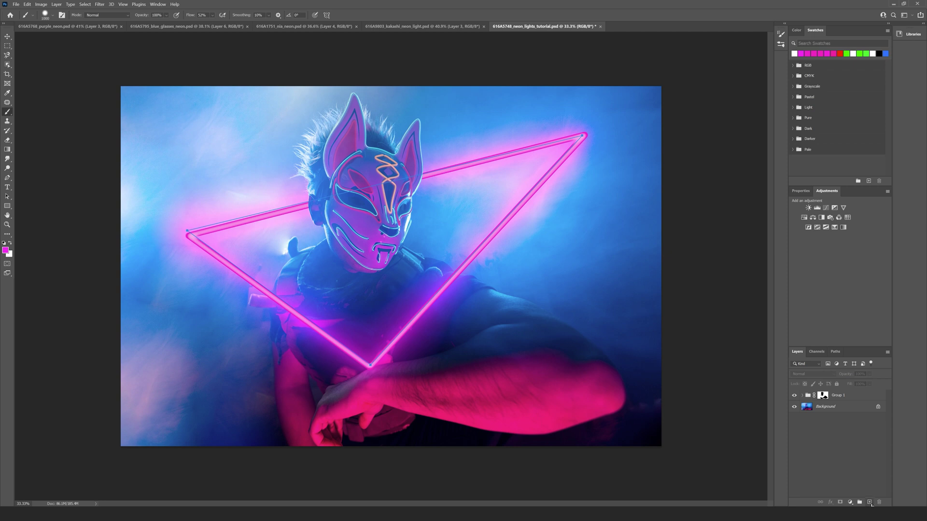
Step: Add a new Layer 3 above Group 1 and enlarge the brush
left_click(870, 502)
left_click(51, 16)
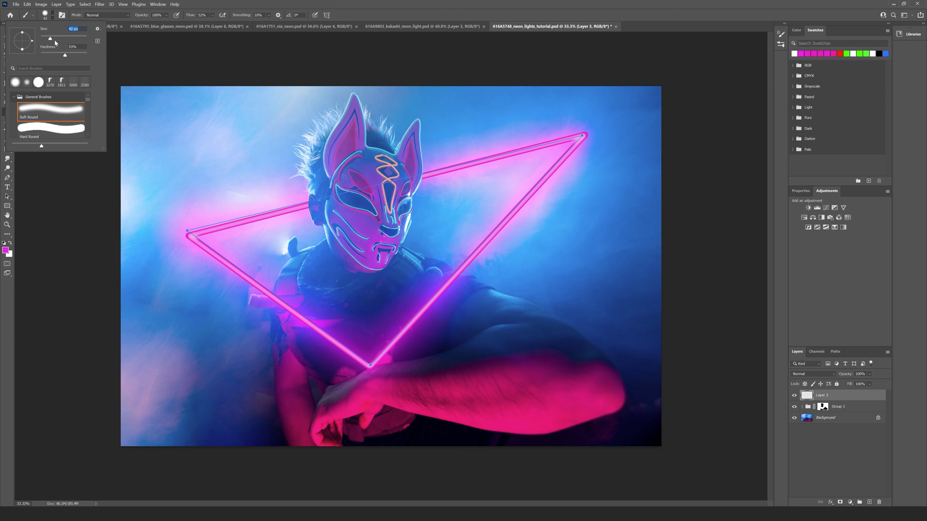
left_click_drag(54, 40, 56, 40)
key("Return")
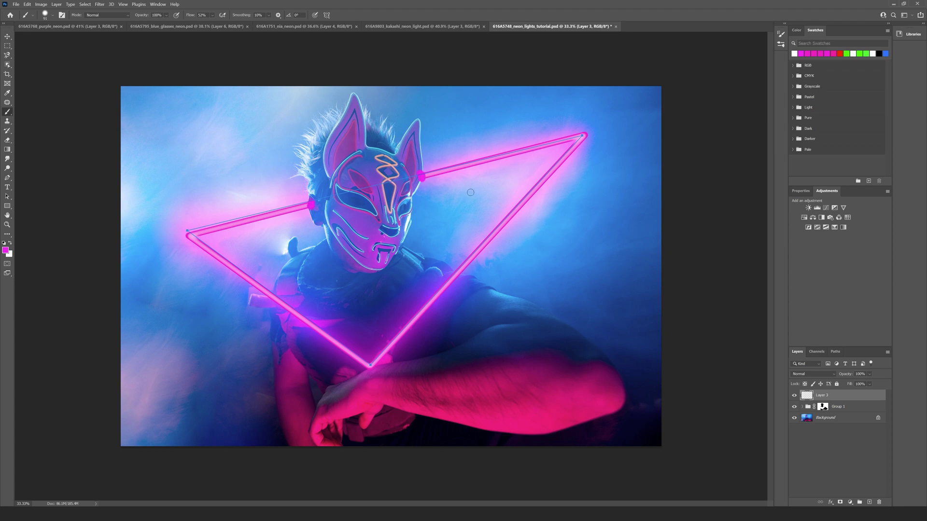
Step: Blend Layer 3 in Linear Dodge (Add) with Fill about 22%, and hide the path outline
left_click(815, 378)
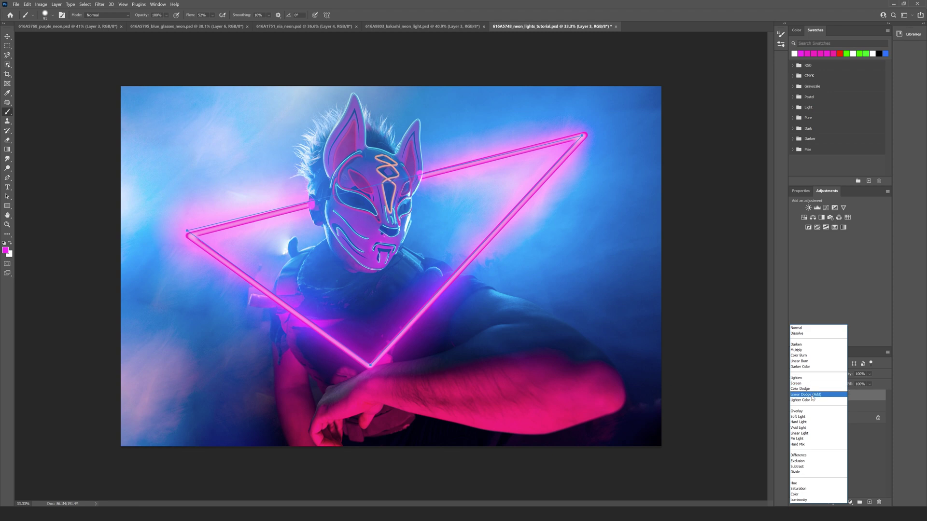
left_click(813, 395)
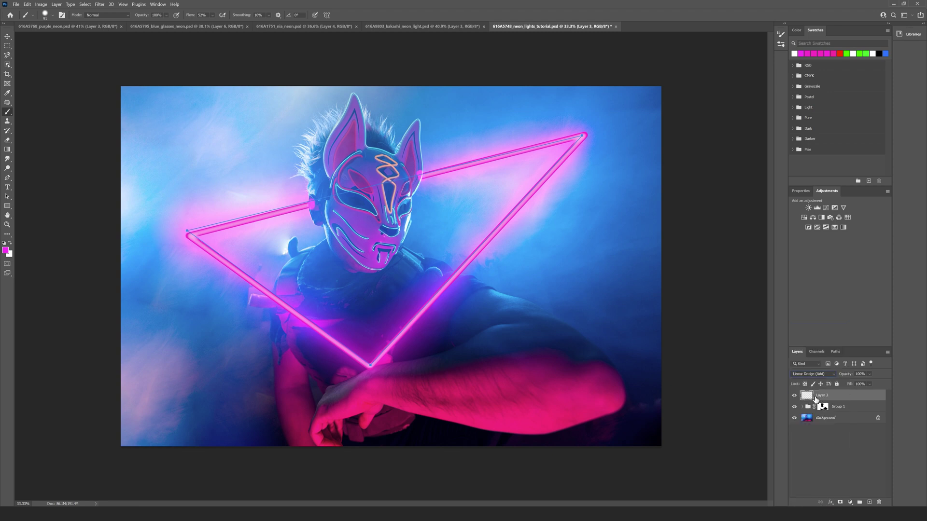
left_click(870, 384)
left_click(831, 448)
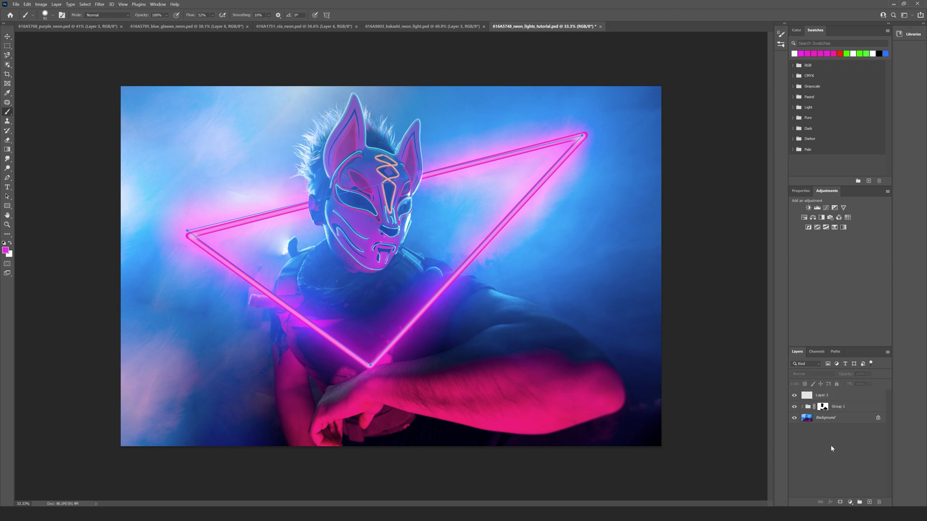
key("ctrl+h")
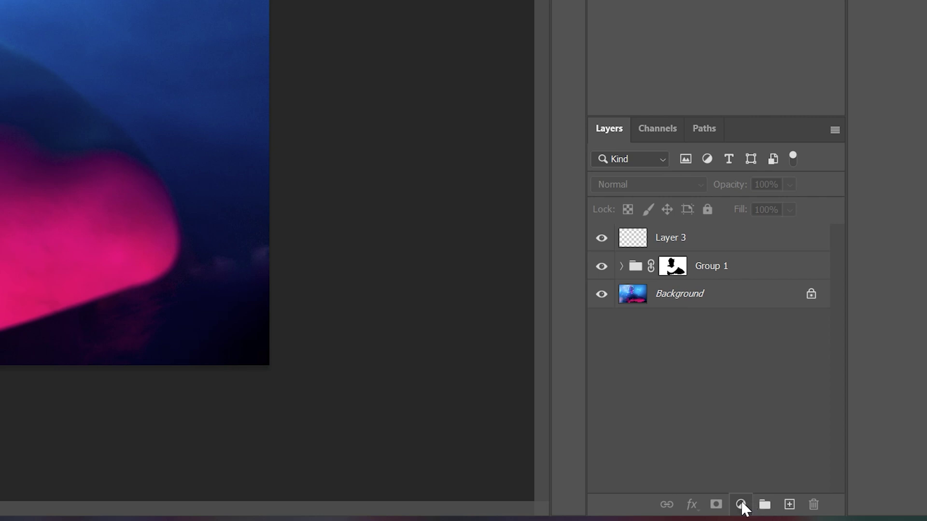
Step: Add a colorized Hue/Saturation adjustment with Saturation 75 and Fill about 38%
left_click(850, 502)
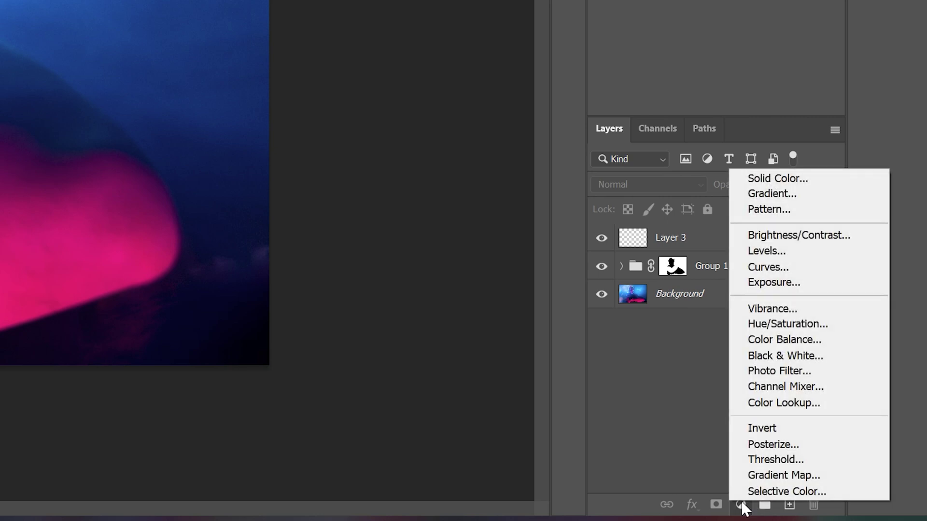
left_click(819, 326)
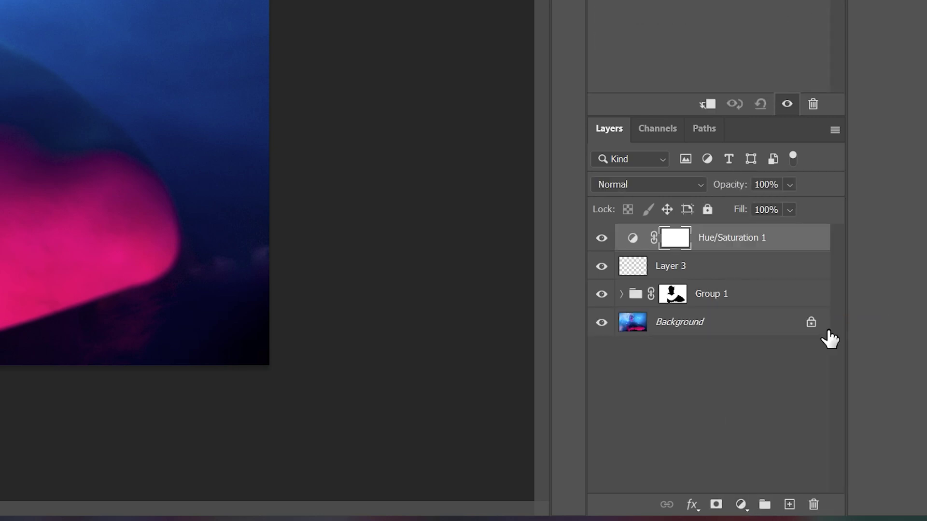
left_click(829, 281)
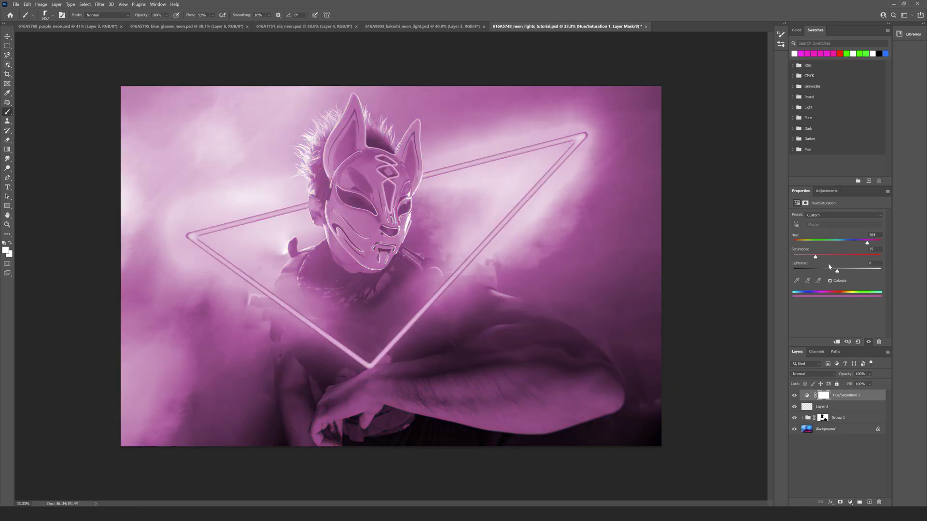
left_click_drag(816, 256, 867, 244)
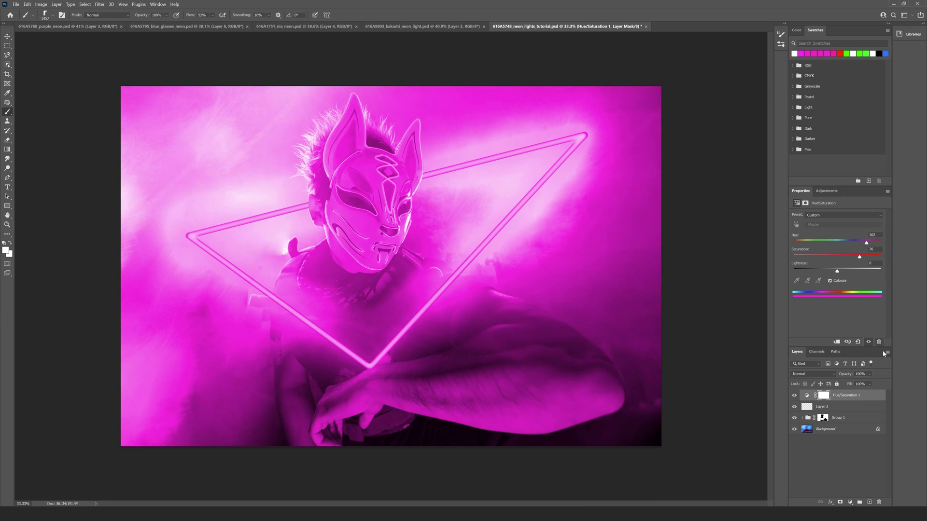
left_click_drag(868, 386, 867, 393)
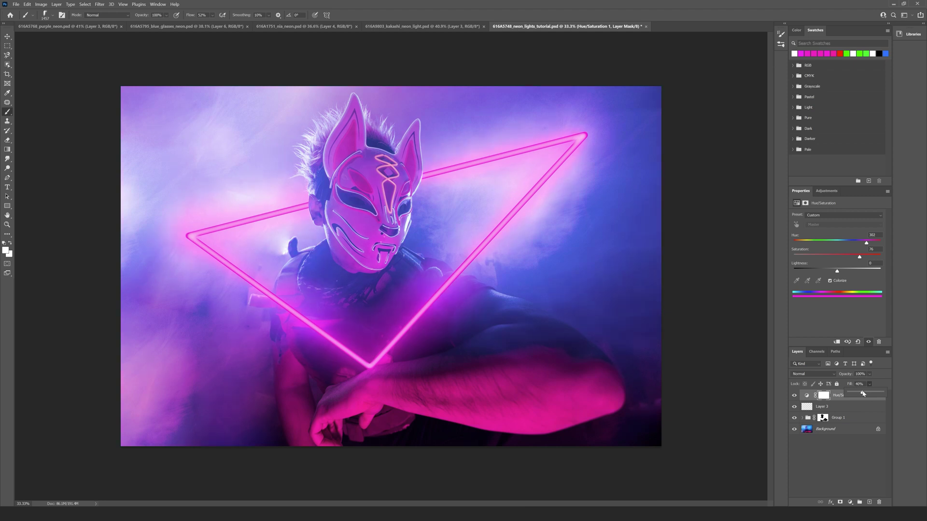
left_click(827, 459)
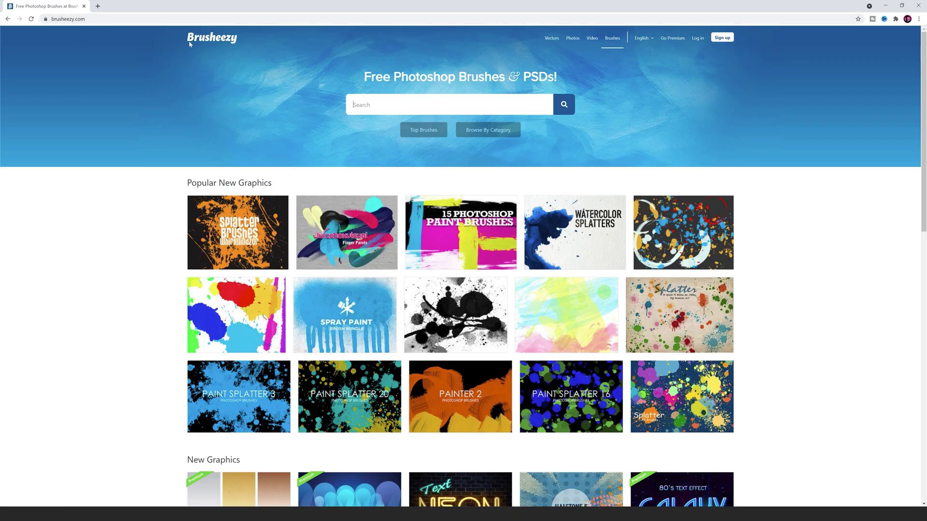
Step: Go from Brusheezy's Top Brushes list to the Free Smoke Photoshop Brushes page
left_click(434, 138)
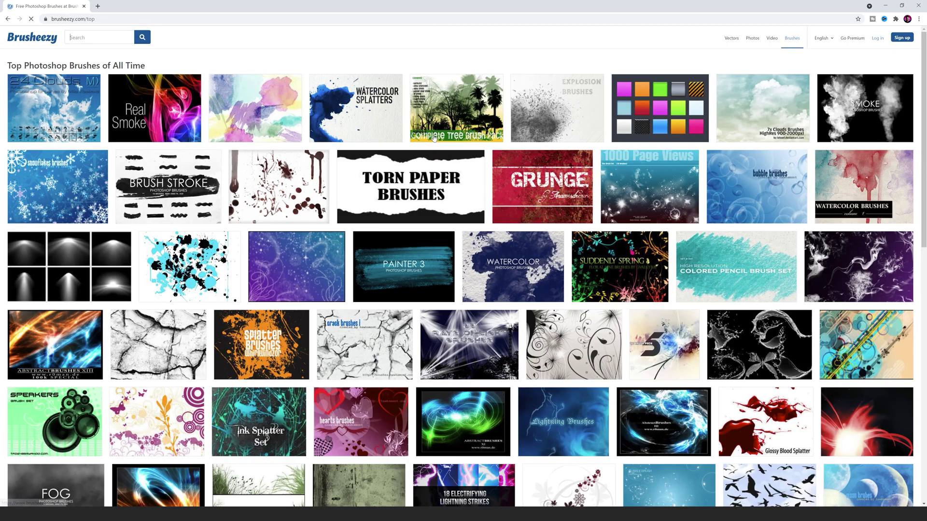
left_click(857, 122)
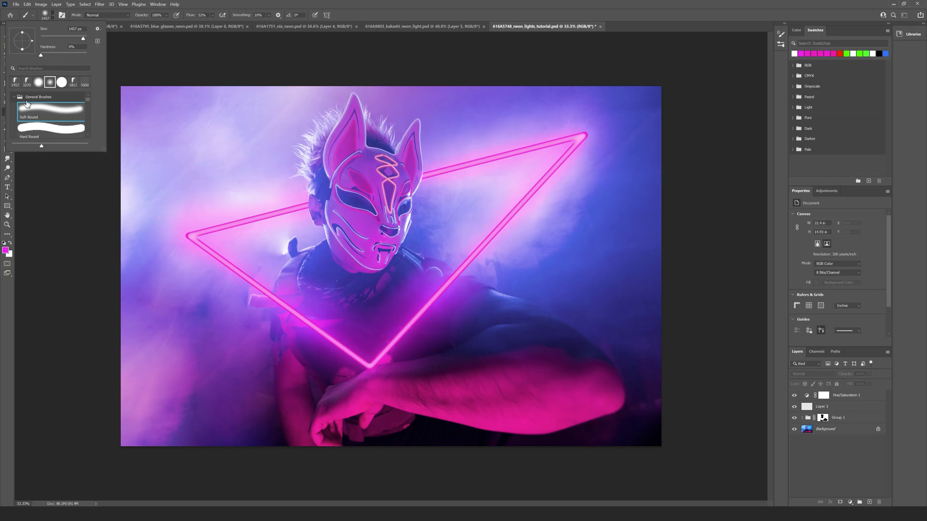
Step: Pick the smoke brush from the Free Smoke Photoshop Brushes folder
scroll(19, 104, "down", 10)
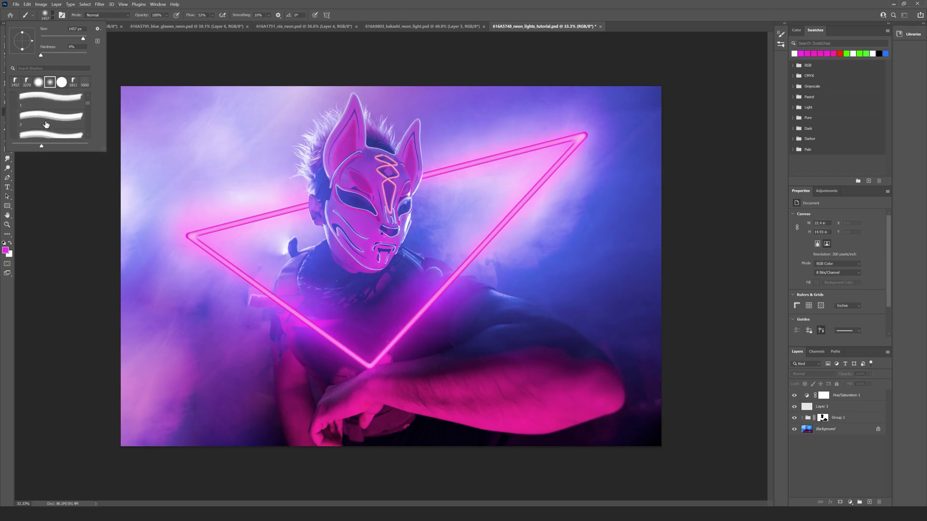
left_click(15, 114)
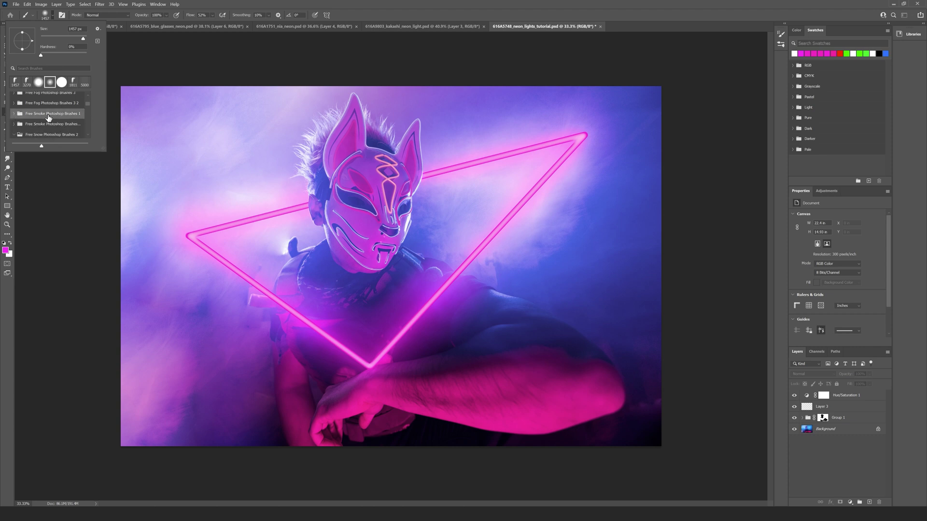
left_click(20, 118)
left_click(46, 134)
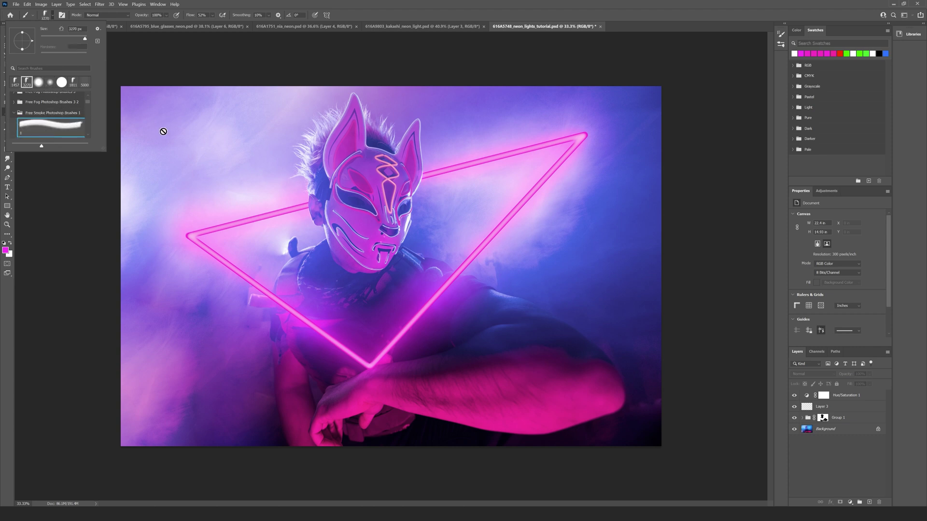
Step: On a new layer above Background, resize the brush and paint magenta smoke across the image
key("ctrl+shift+alt+n")
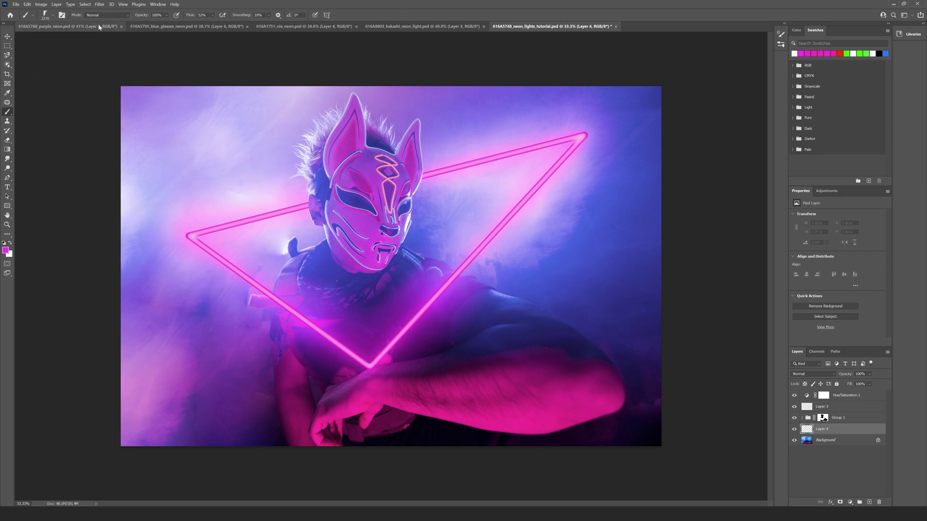
left_click(47, 15)
left_click_drag(64, 38, 70, 39)
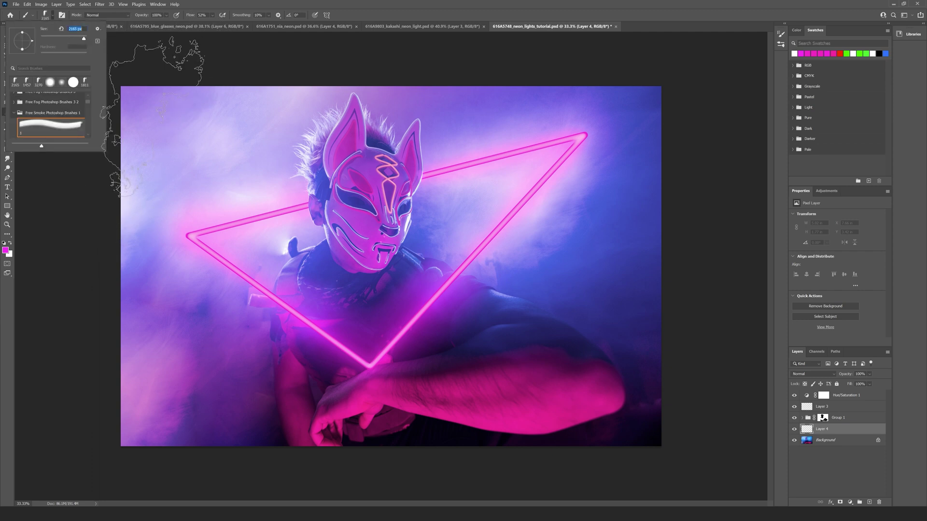
mouse_move(145, 150)
left_mouse_down()
mouse_move(285, 144)
mouse_move(145, 357)
mouse_move(662, 414)
mouse_move(631, 72)
mouse_move(434, 193)
left_mouse_up()
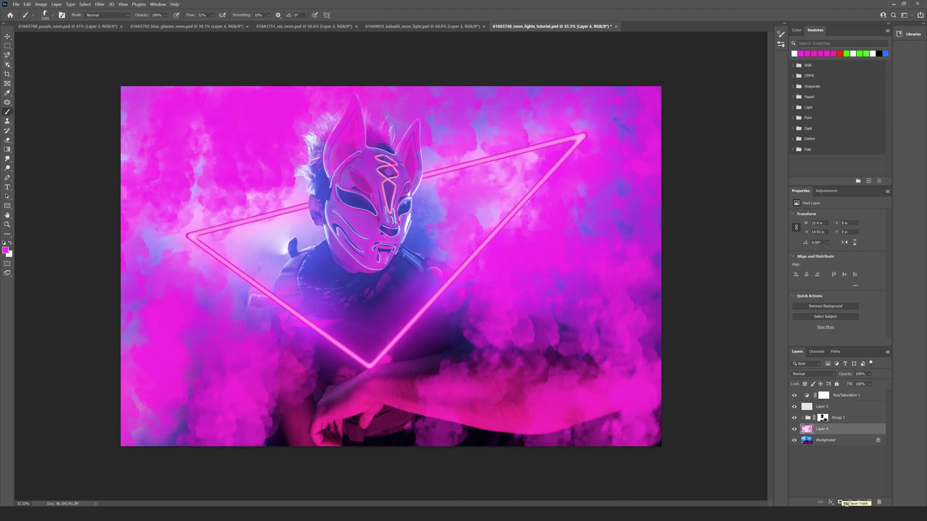
Step: Mask Layer 4 and paint black to hide the smoke along the left and bottom edges
left_click(845, 503)
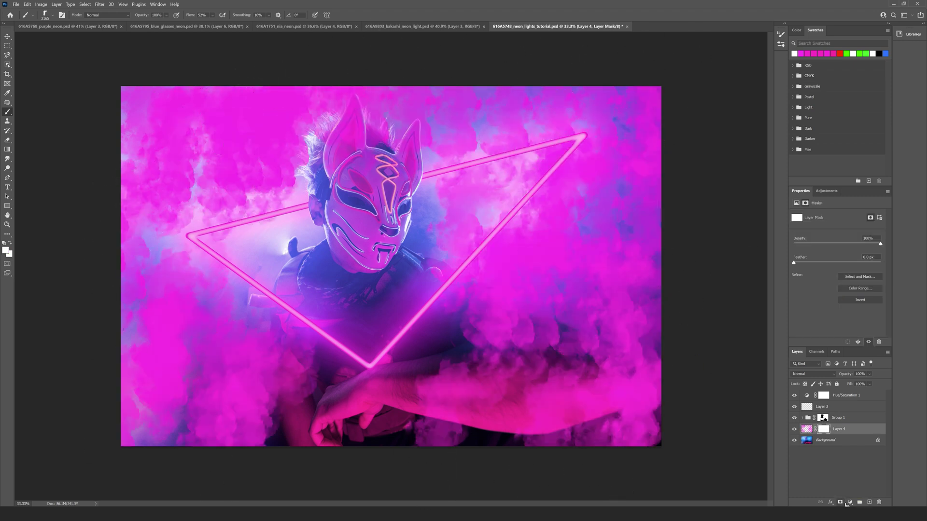
left_click(6, 250)
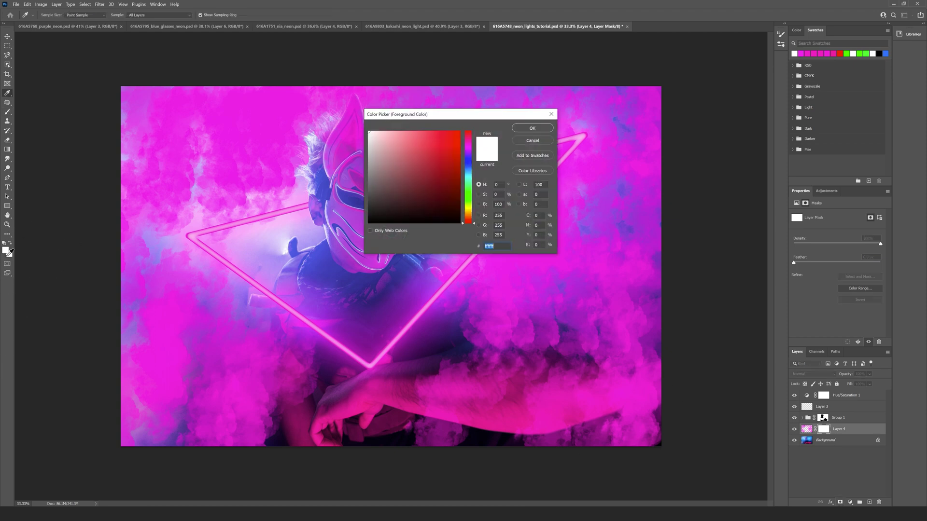
left_click_drag(374, 140, 362, 227)
left_click(533, 130)
key("b")
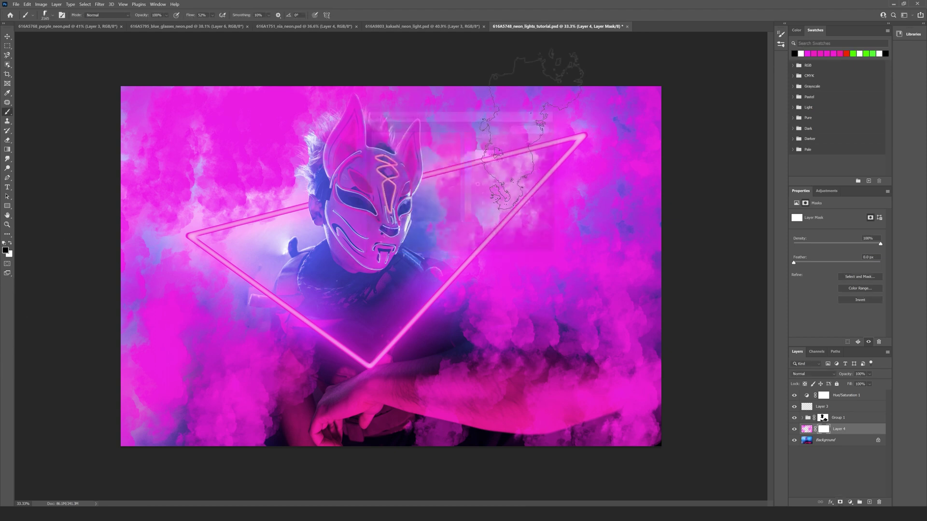
mouse_move(147, 140)
left_mouse_down()
mouse_move(154, 203)
mouse_move(144, 329)
mouse_move(188, 415)
left_mouse_up()
mouse_move(251, 437)
left_mouse_down()
mouse_move(335, 471)
mouse_move(662, 425)
mouse_move(647, 347)
mouse_move(512, 300)
mouse_move(562, 252)
left_mouse_up()
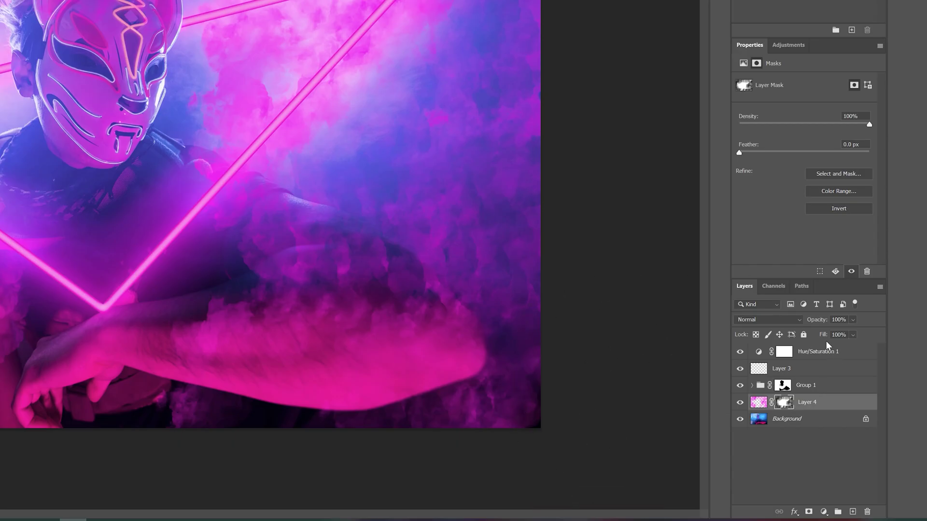
Step: Blend the smoke layer in Linear Dodge (Add) at 47% opacity
left_click(798, 319)
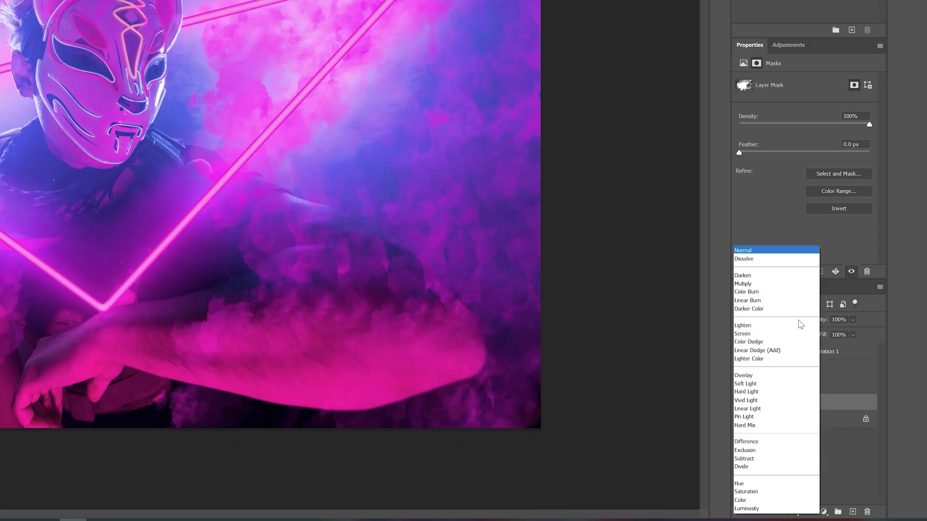
left_click(756, 351)
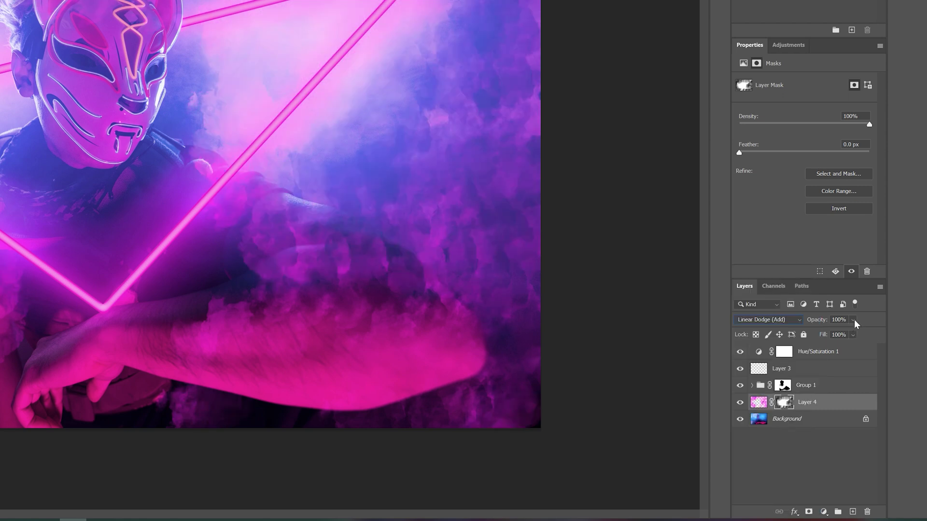
mouse_move(845, 332)
left_mouse_down()
mouse_move(837, 332)
mouse_move(844, 333)
left_mouse_up()
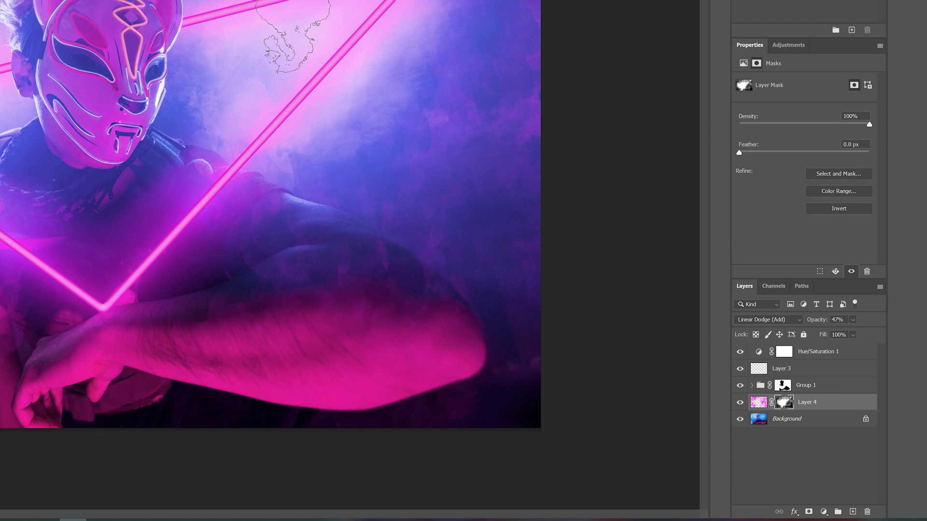
left_click(840, 492)
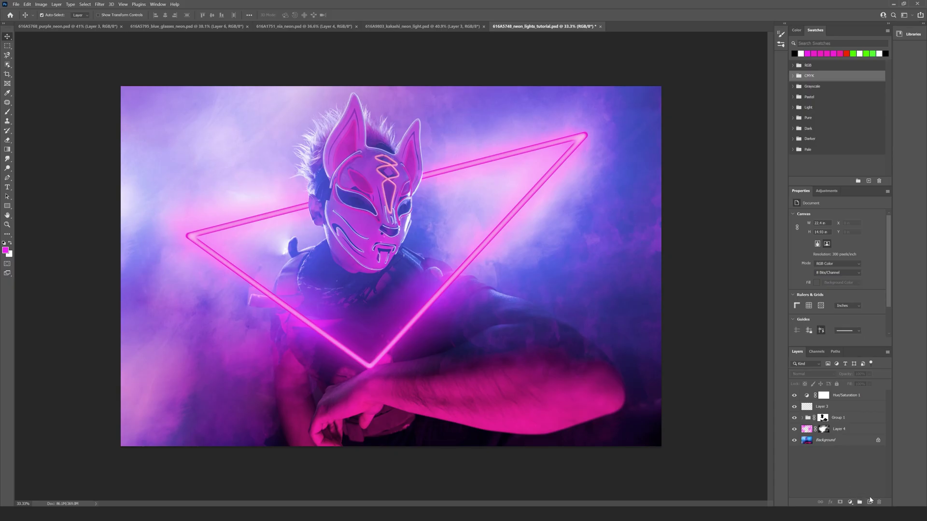
Step: Add a new top layer and select a smaller Soft Round brush from General Brushes
left_click(870, 501)
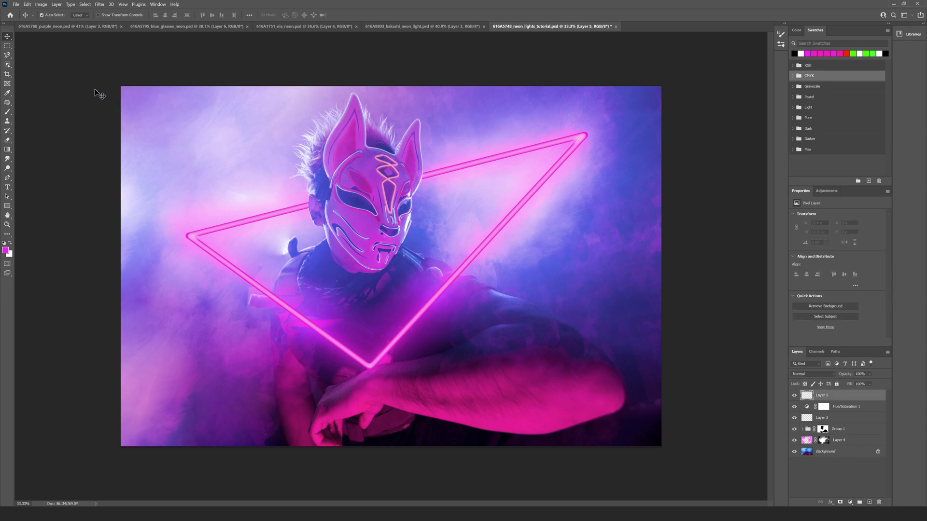
left_click(7, 113)
left_click(45, 14)
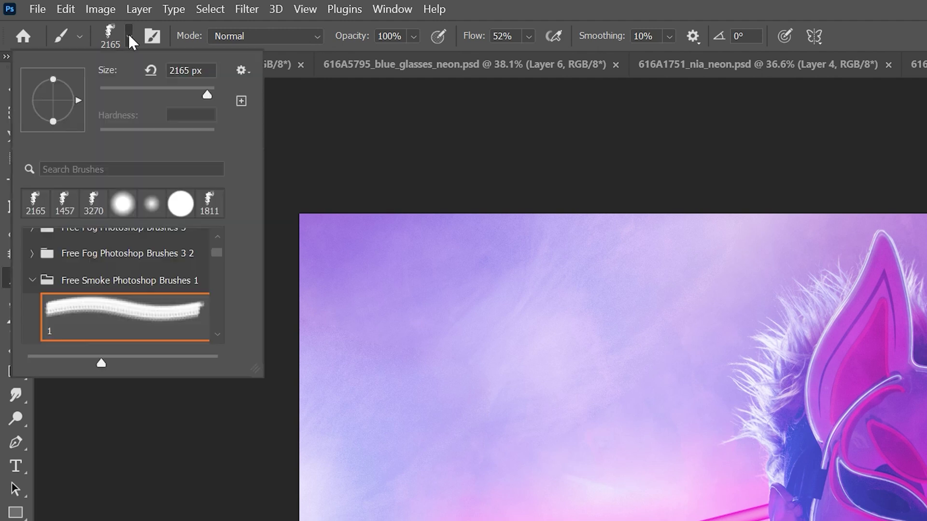
scroll(87, 254, "up", 10)
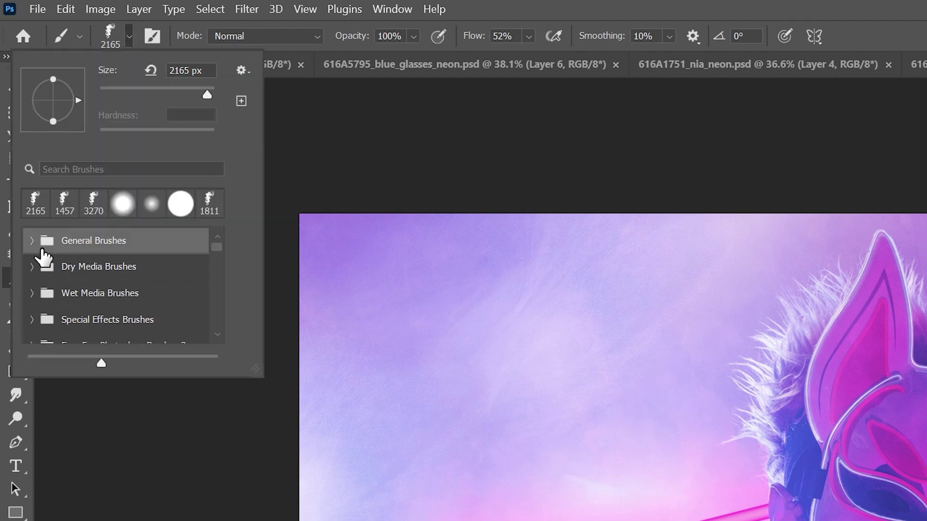
left_click(47, 242)
left_click(79, 284)
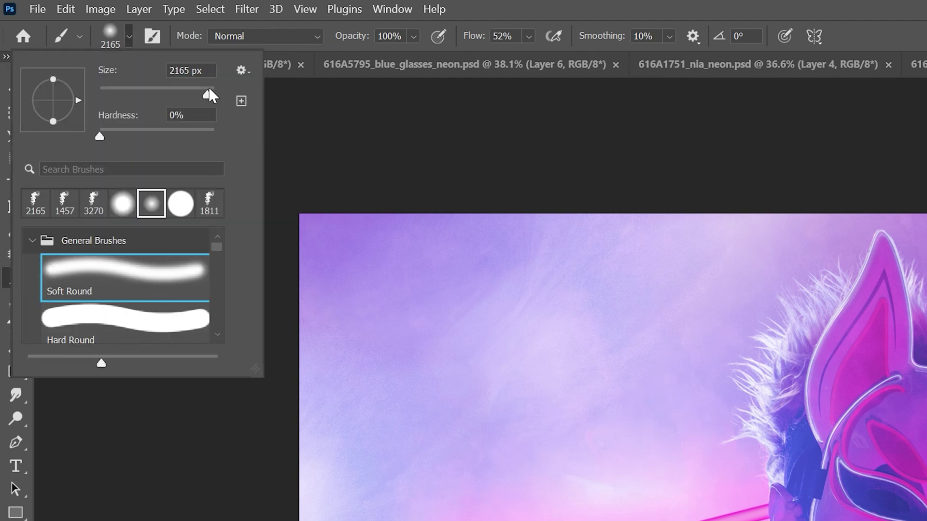
left_click_drag(205, 93, 206, 97)
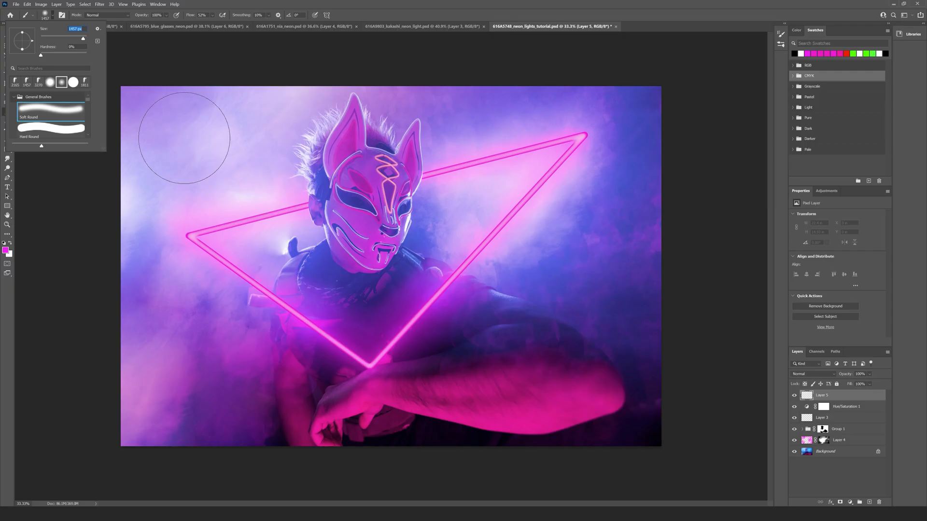
Step: Set the foreground colour to a bright, fully saturated blue (007eff)
left_click(5, 250)
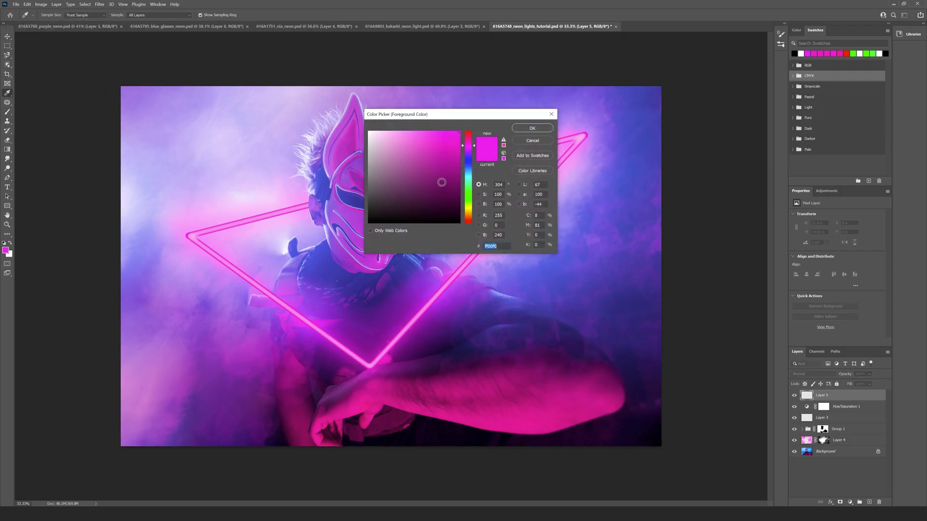
left_click(471, 161)
left_click(454, 142)
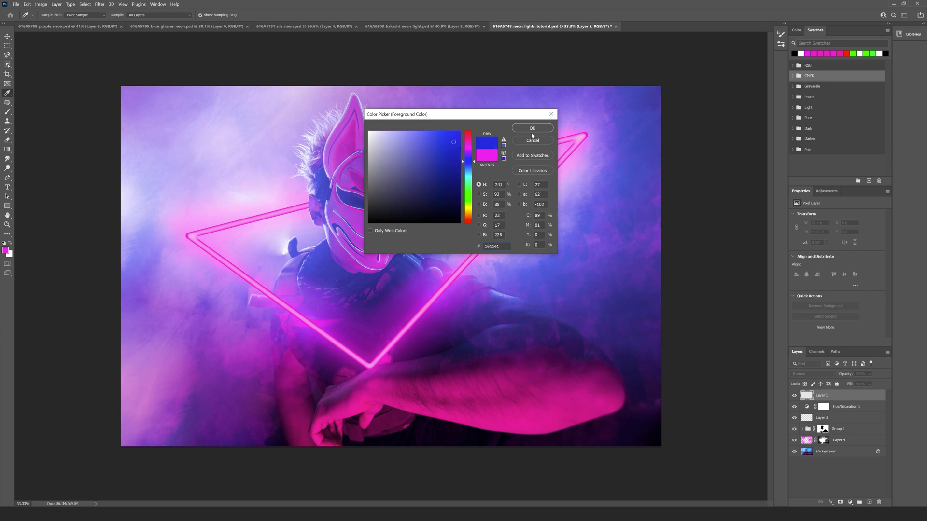
left_click(450, 155)
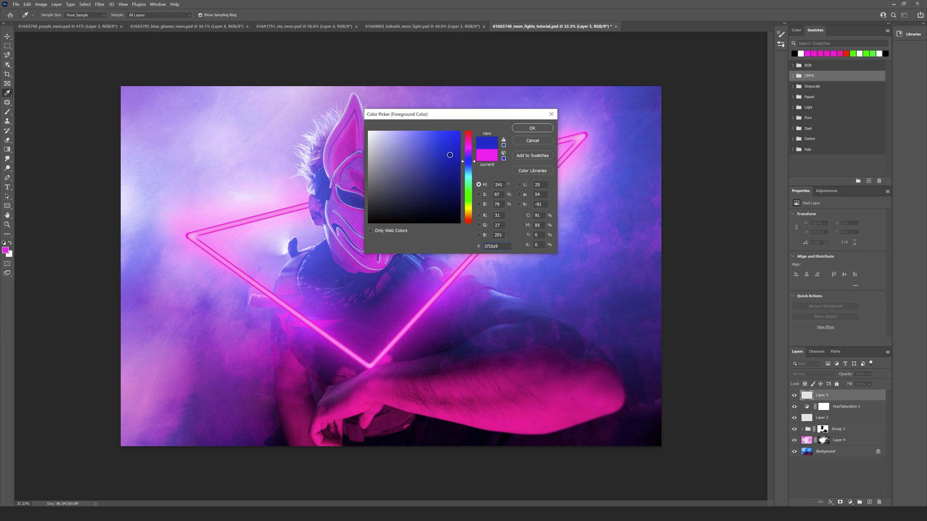
left_click(442, 145)
left_click(442, 171)
left_click_drag(474, 164, 474, 170)
left_click(458, 132)
left_click(544, 132)
Step: Paint soft blue over the top-left, lower-left and upper-right areas of the image
key("b")
mouse_move(224, 129)
left_mouse_down()
mouse_move(246, 161)
mouse_move(232, 170)
mouse_move(190, 116)
mouse_move(149, 97)
mouse_move(155, 206)
mouse_move(234, 188)
mouse_move(285, 116)
left_mouse_up()
mouse_move(142, 310)
left_mouse_down()
mouse_move(206, 331)
mouse_move(272, 399)
mouse_move(206, 416)
mouse_move(159, 387)
mouse_move(172, 360)
mouse_move(246, 342)
mouse_move(587, 313)
mouse_move(539, 286)
mouse_move(575, 253)
mouse_move(632, 125)
mouse_move(572, 108)
mouse_move(420, 126)
left_mouse_up()
left_click_drag(470, 204, 470, 205)
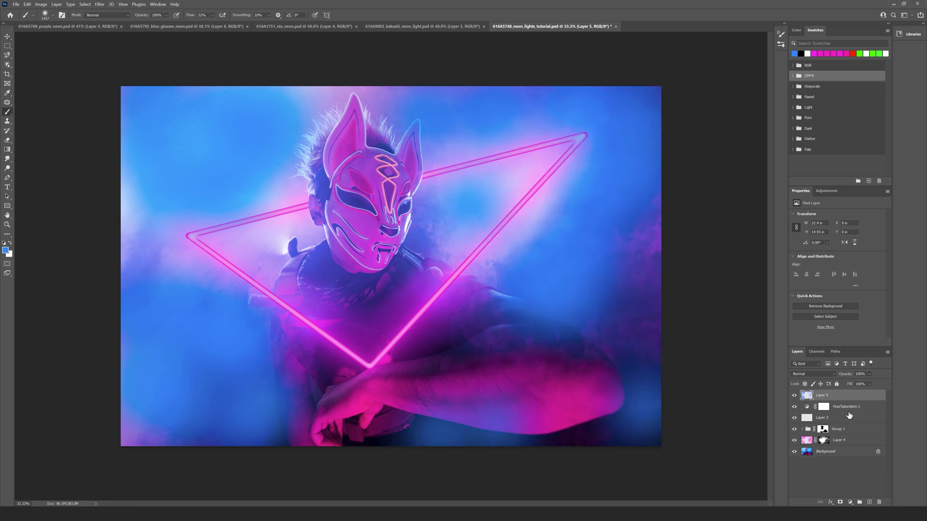
Step: Set Layer 5 to Soft Light at 76% opacity and add a light blue dab upper left
left_click(834, 375)
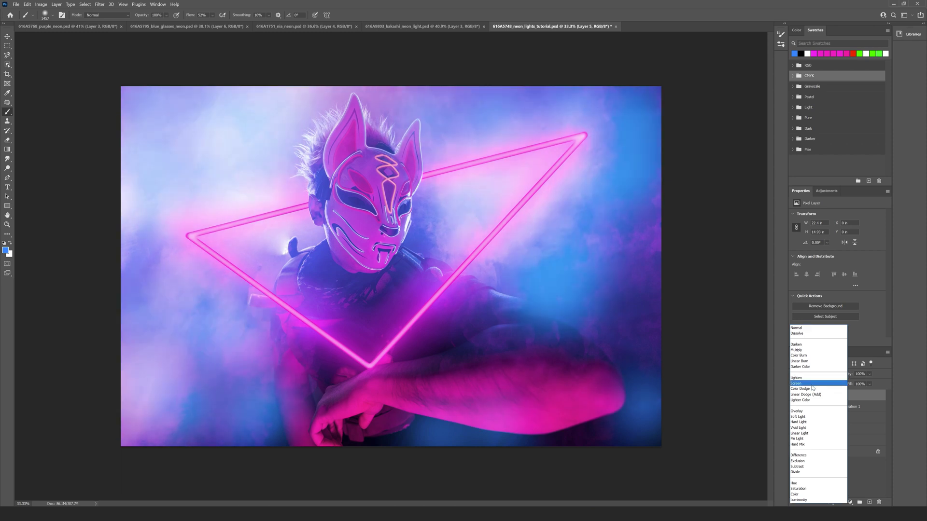
left_click(804, 417)
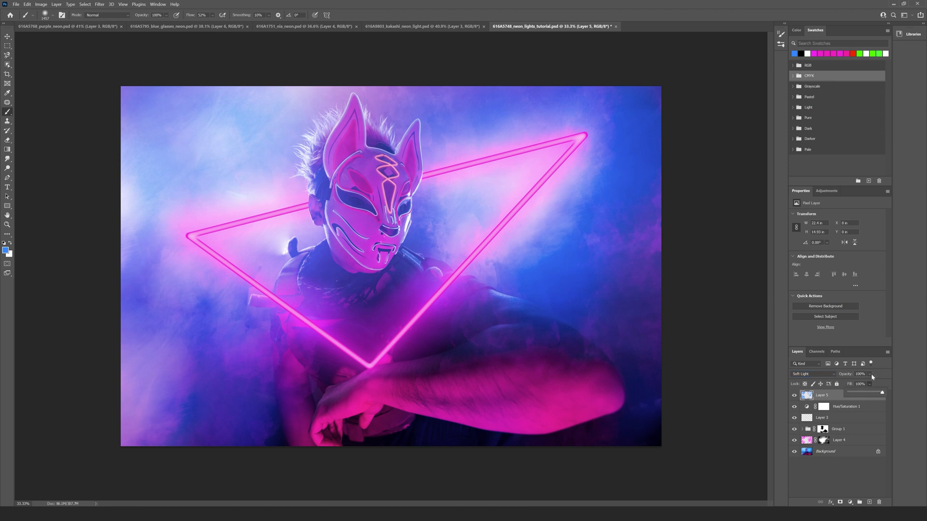
left_click_drag(865, 383, 862, 384)
left_click(186, 140)
left_click_drag(211, 163, 184, 179)
key("v")
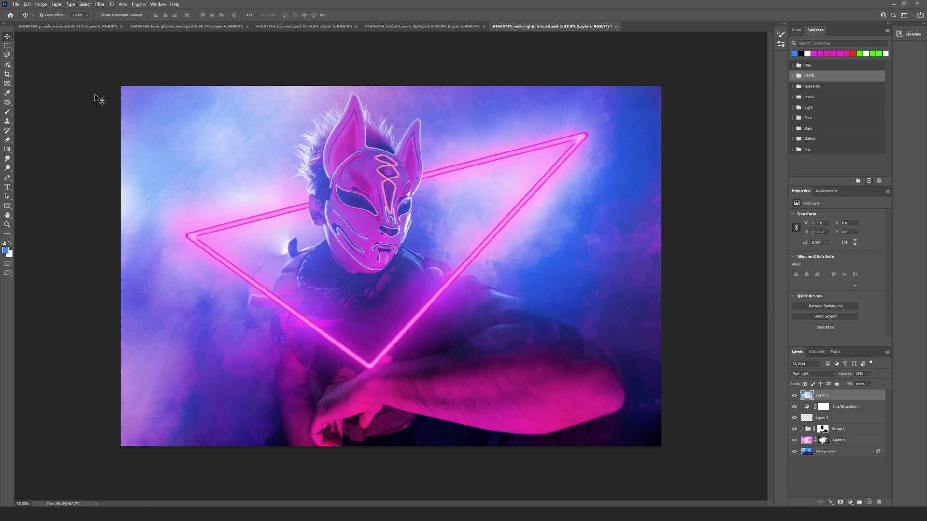